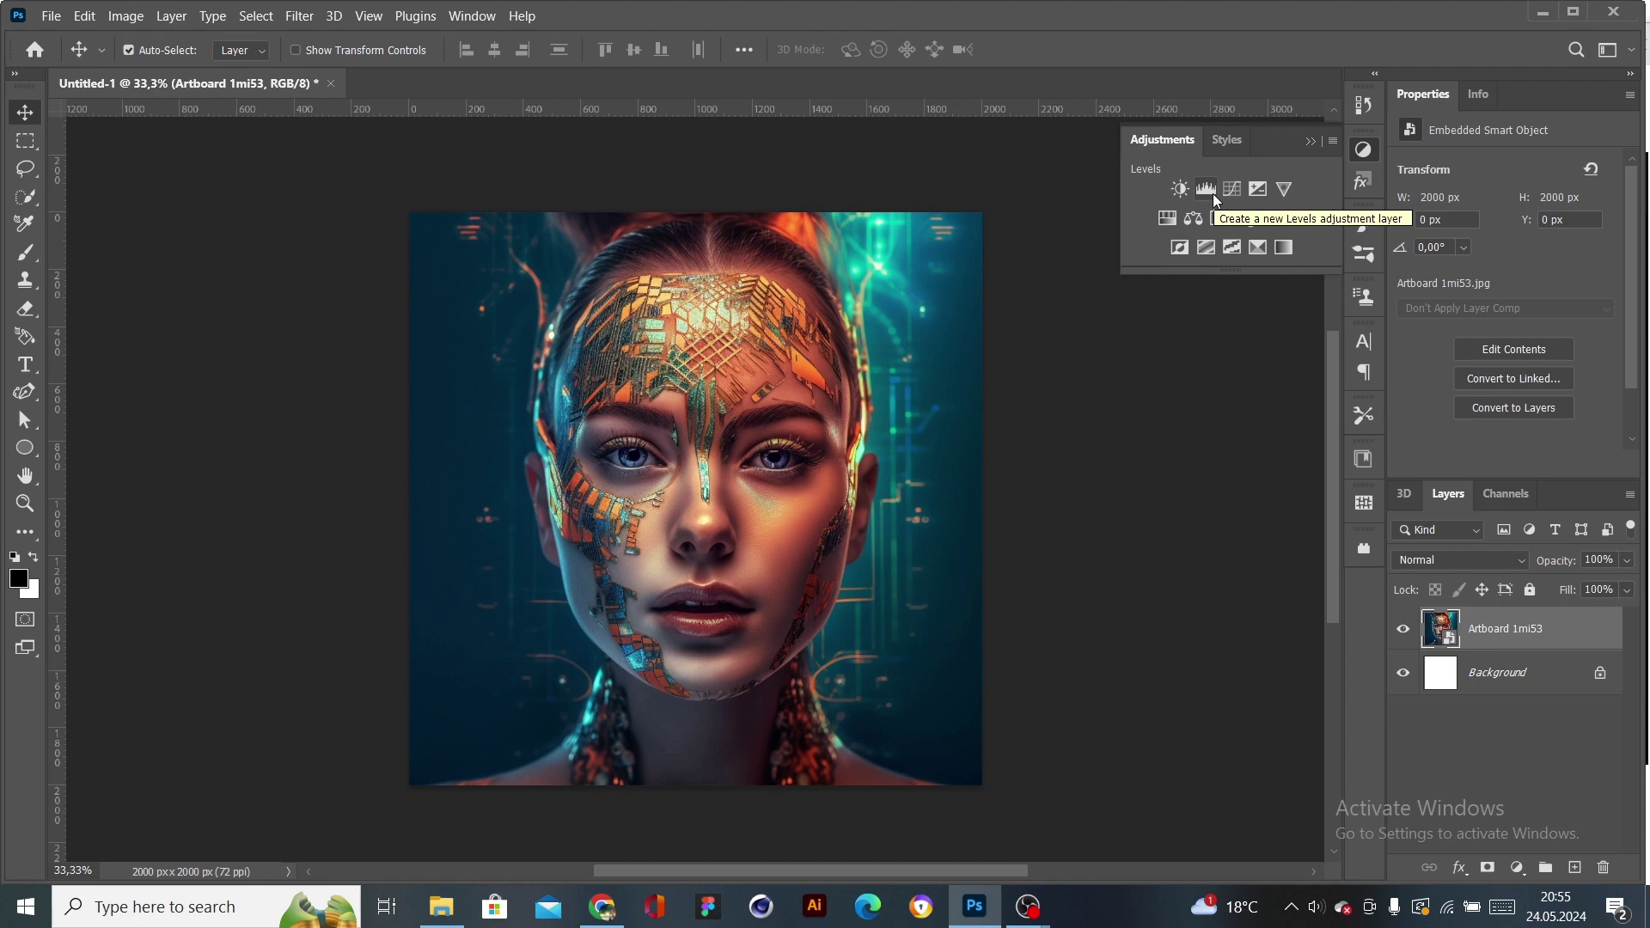
- Add a Levels adjustment above the portrait with midtones at 1.51 and the white input level at 189
click(1206, 190)
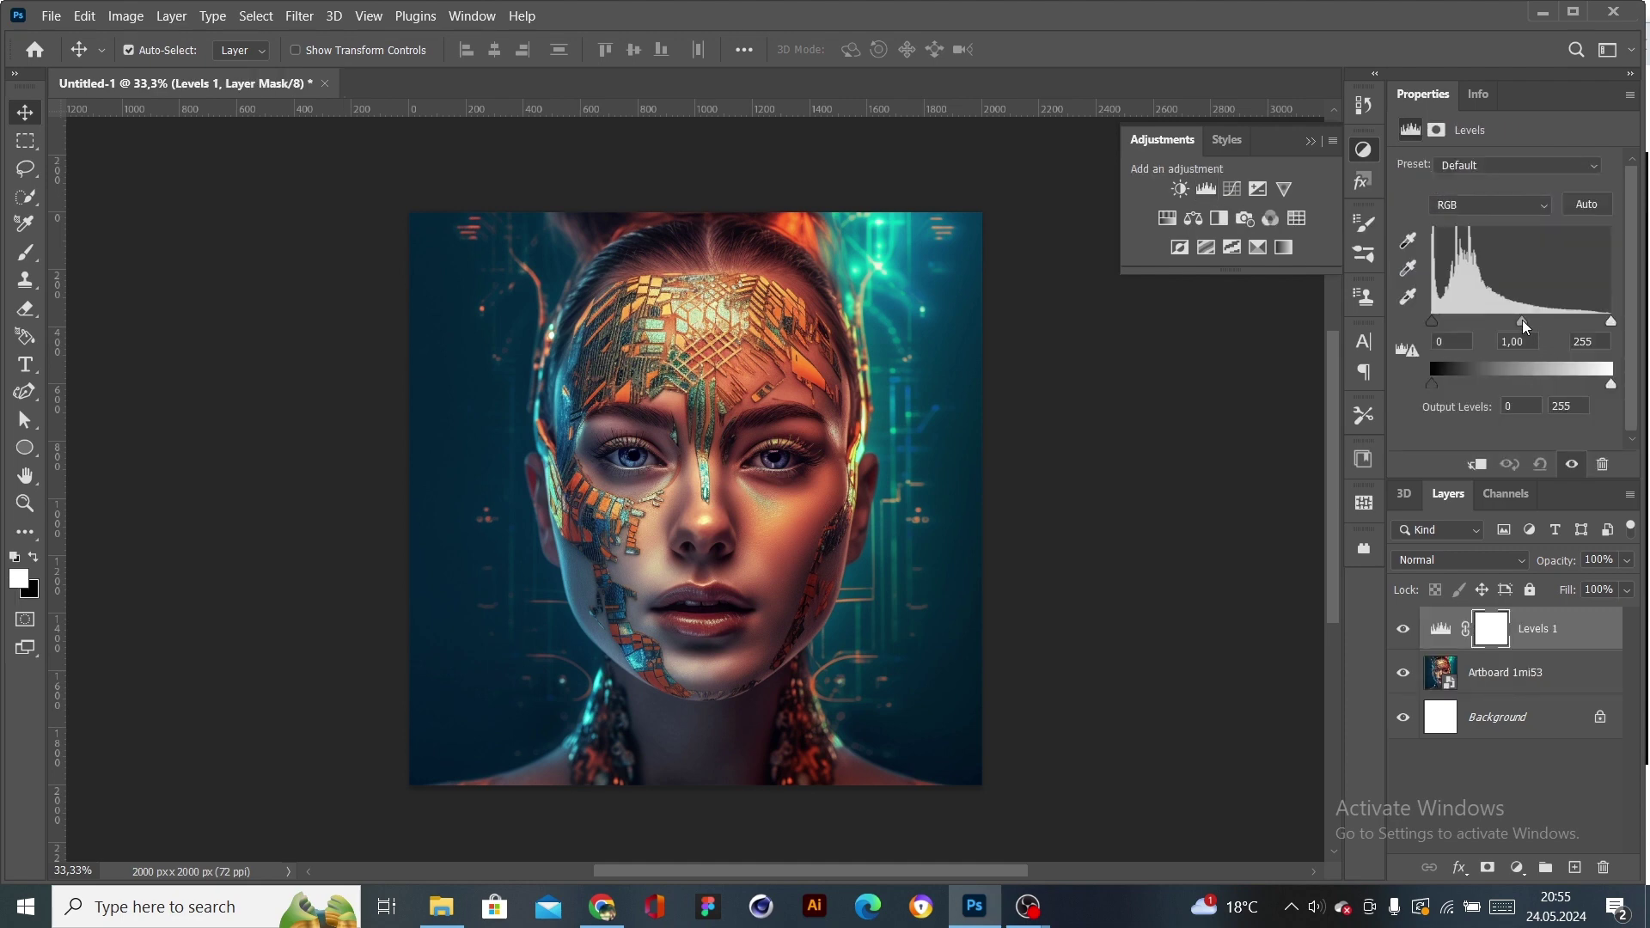
drag(1523, 323, 1496, 324)
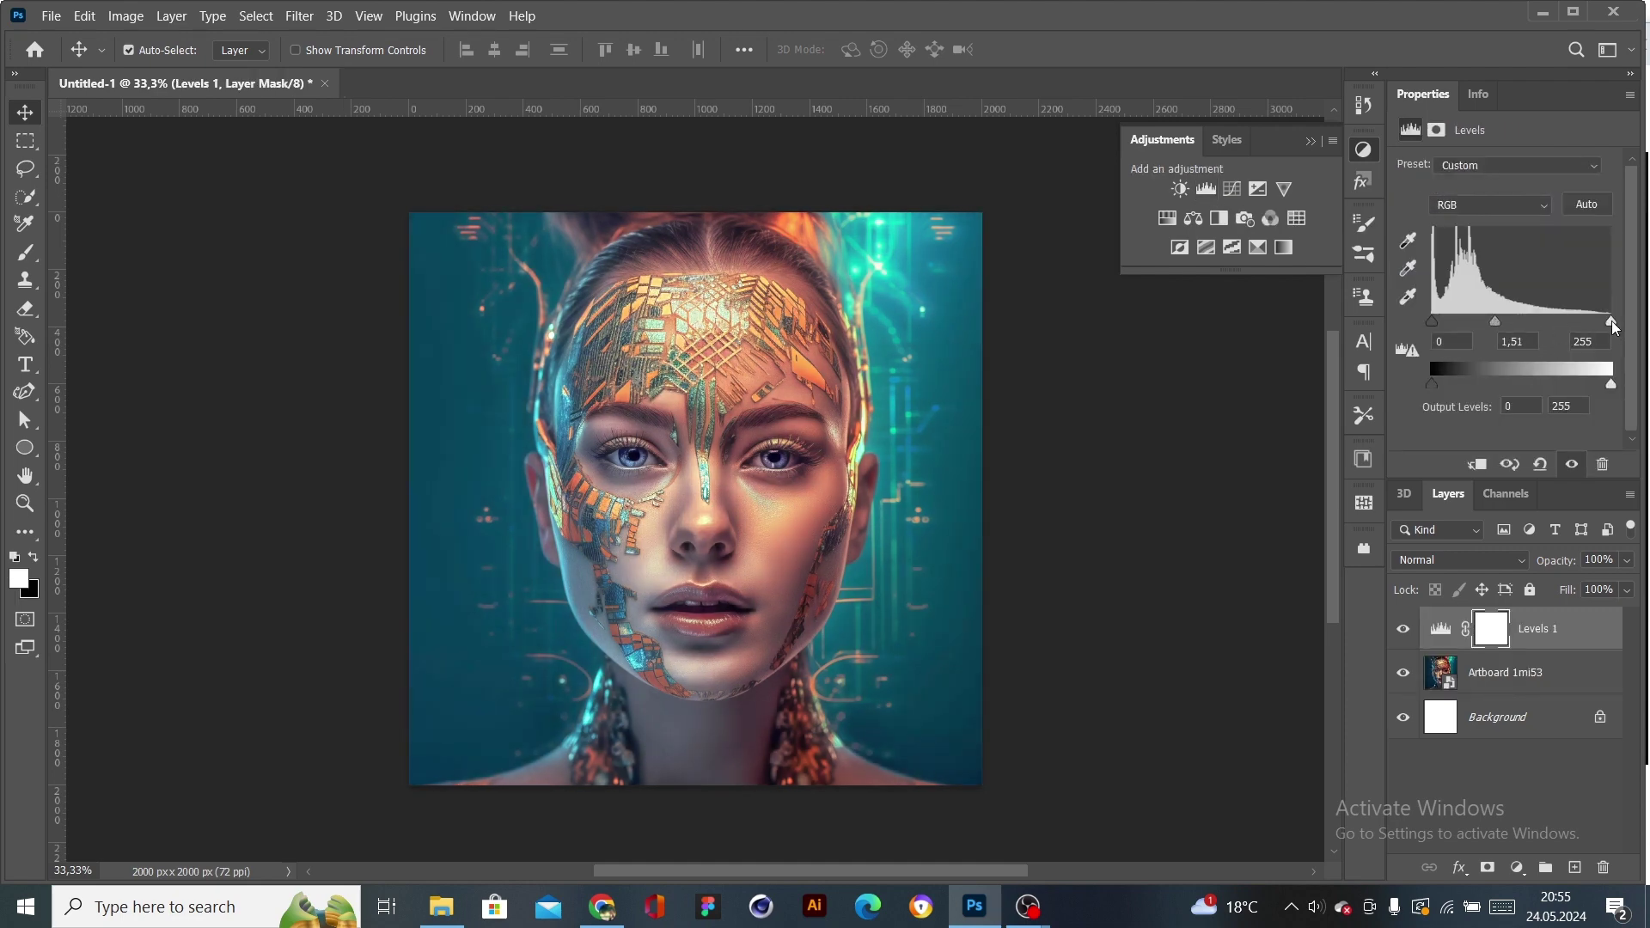
drag(1613, 325, 1565, 324)
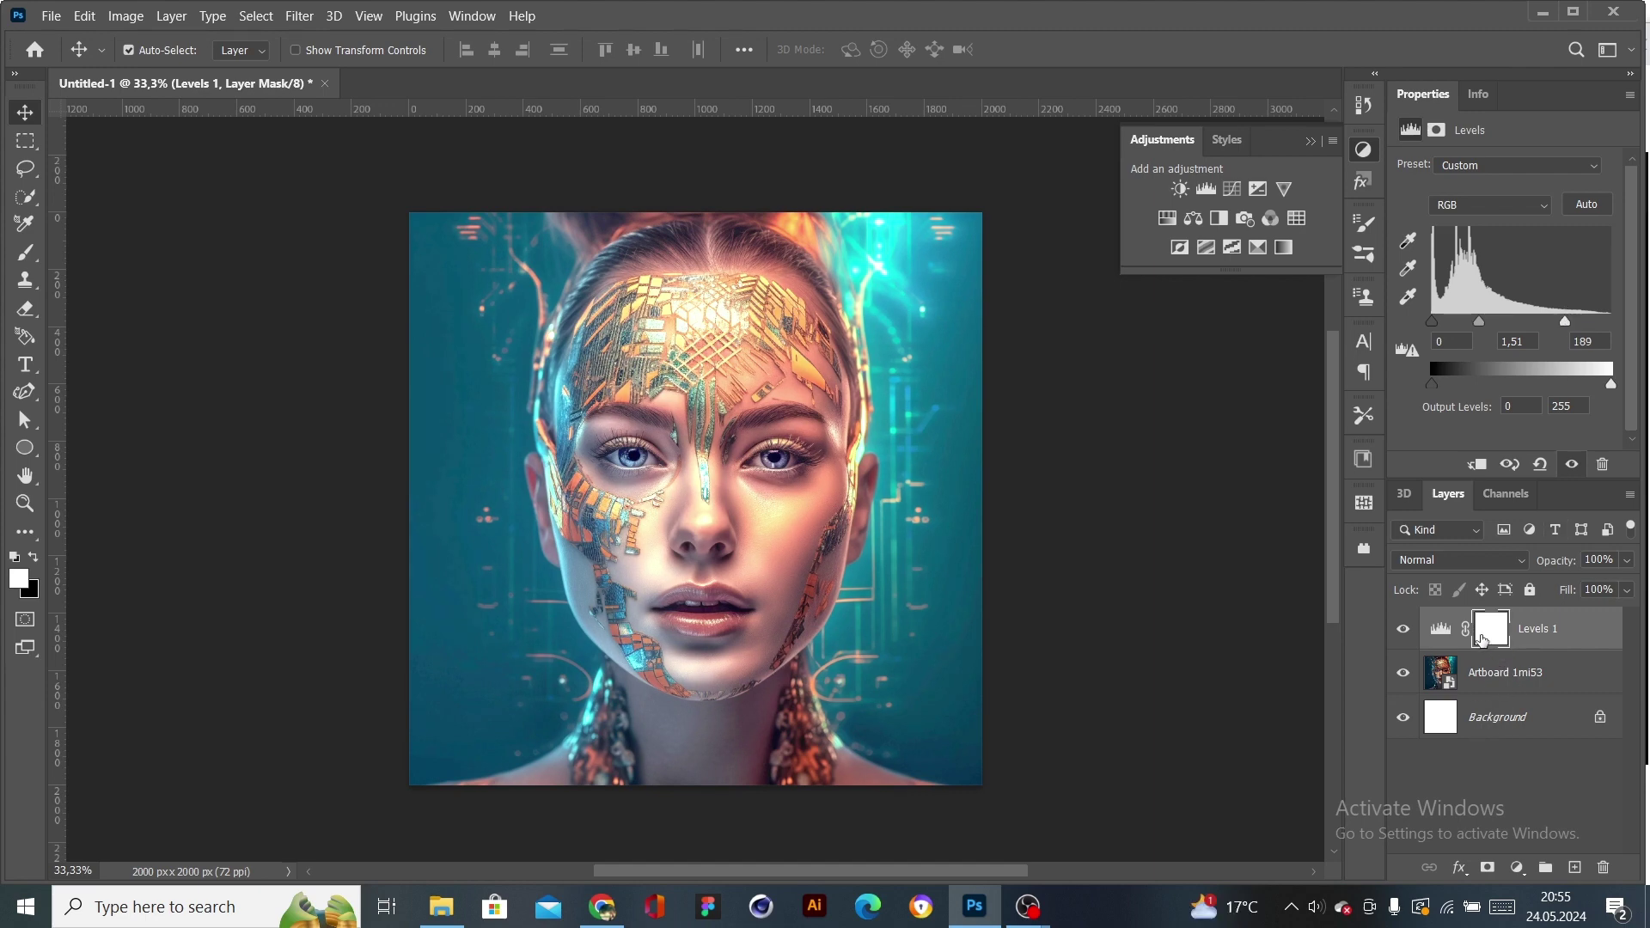
- Add a new layer and create a white Solid Color fill above the Levels adjustment
click(1574, 867)
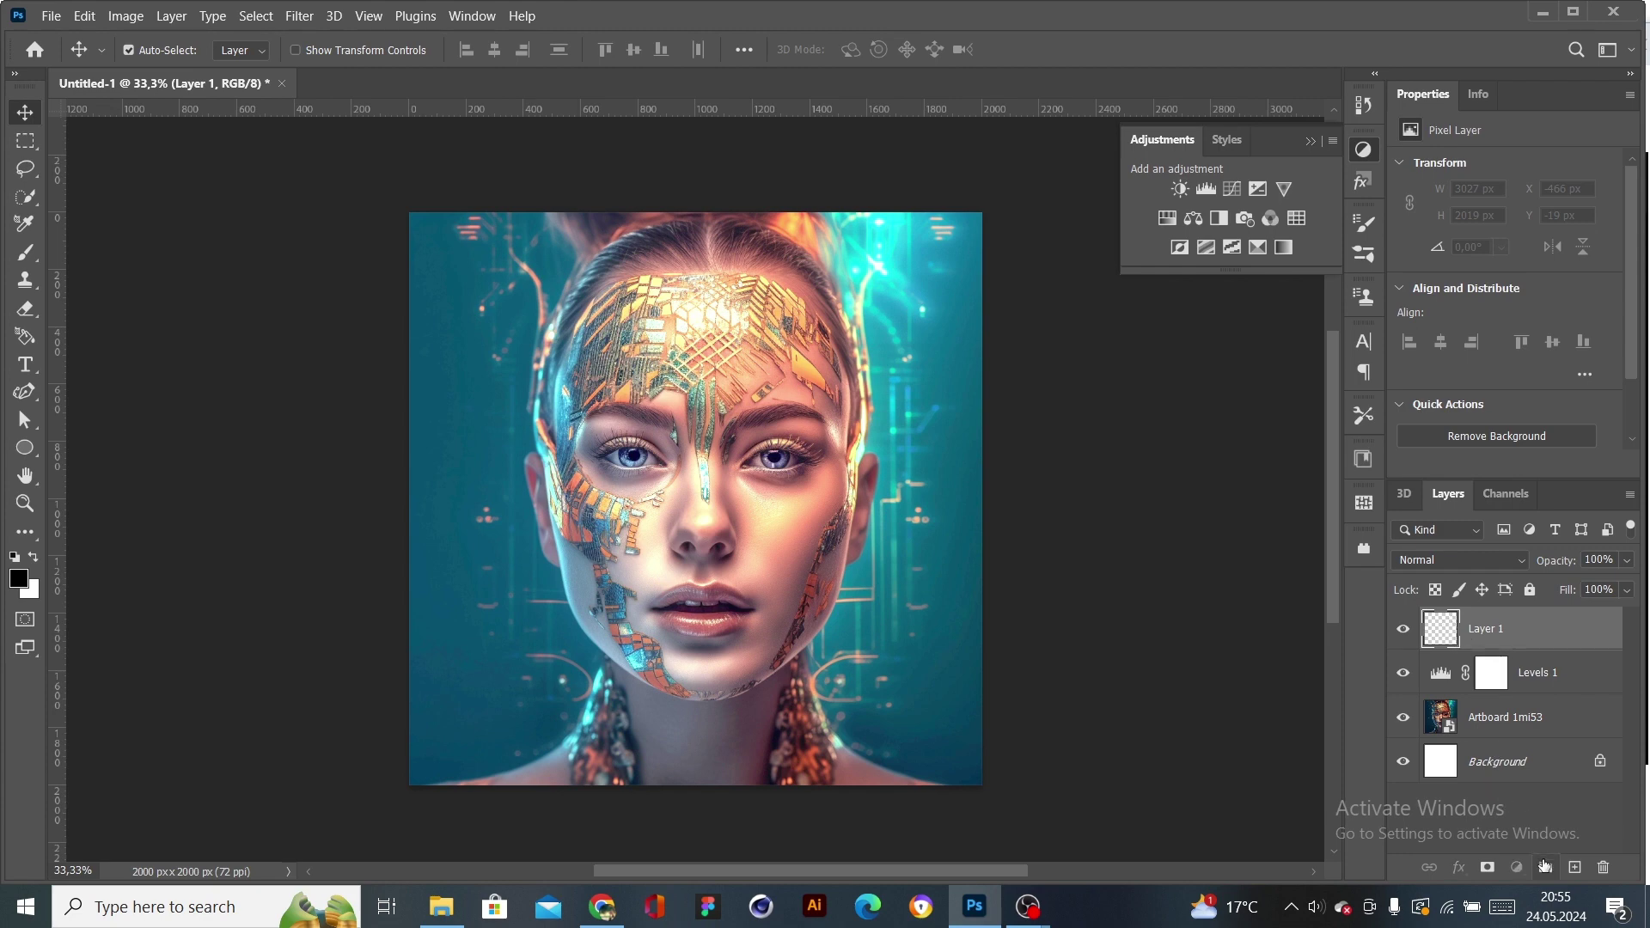
click(1517, 867)
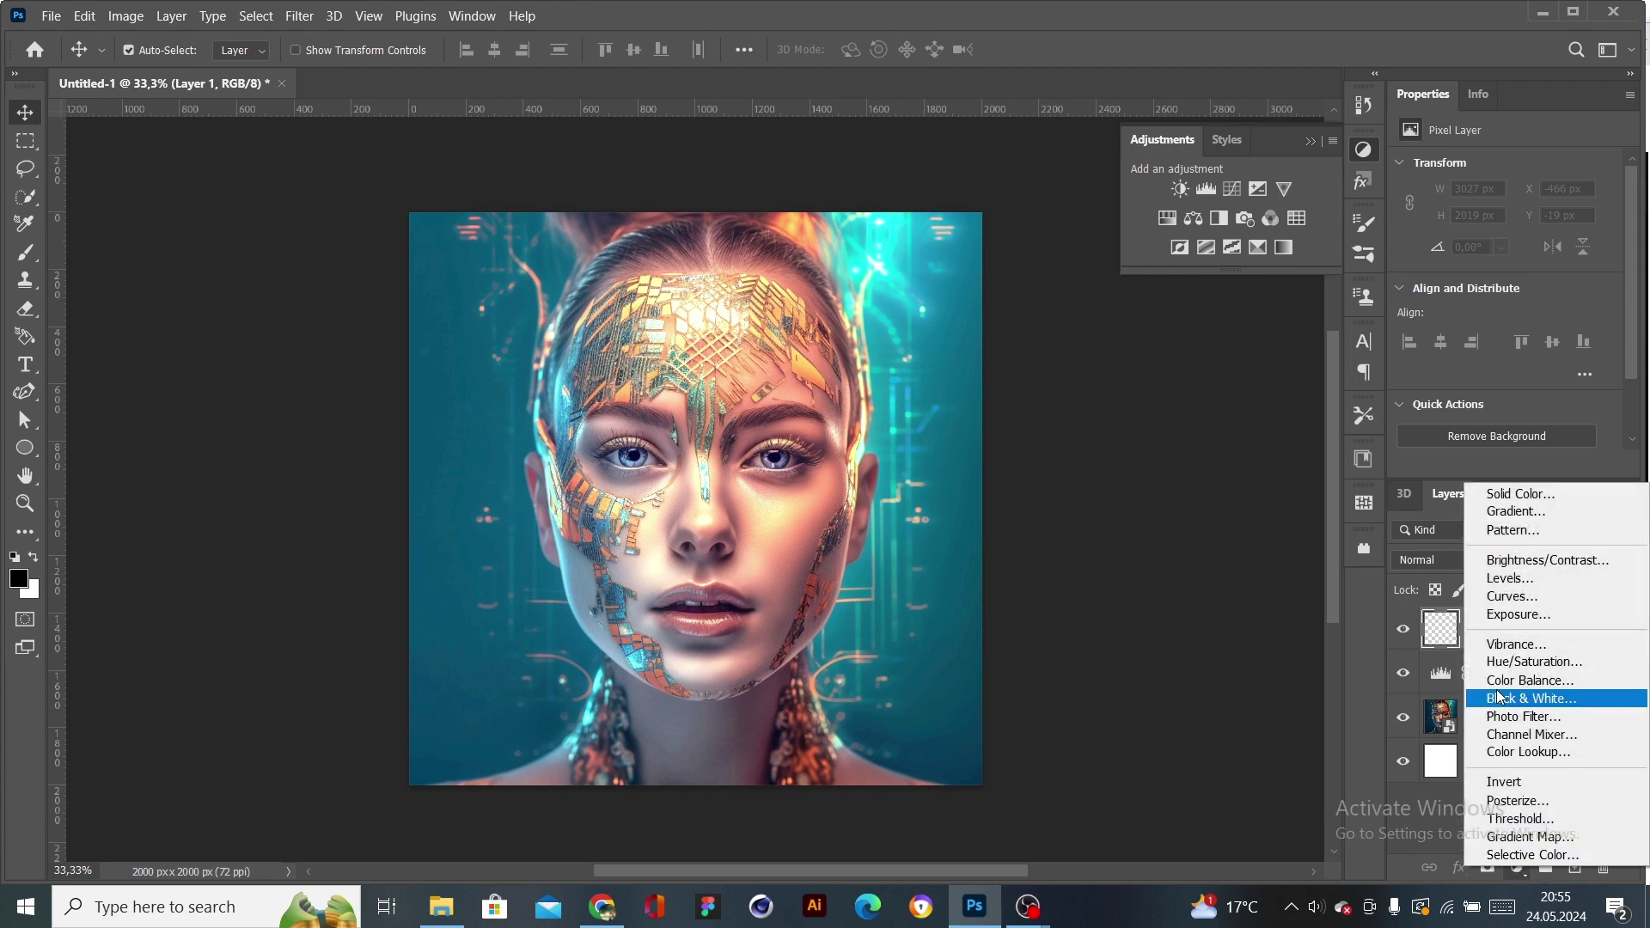
click(1483, 501)
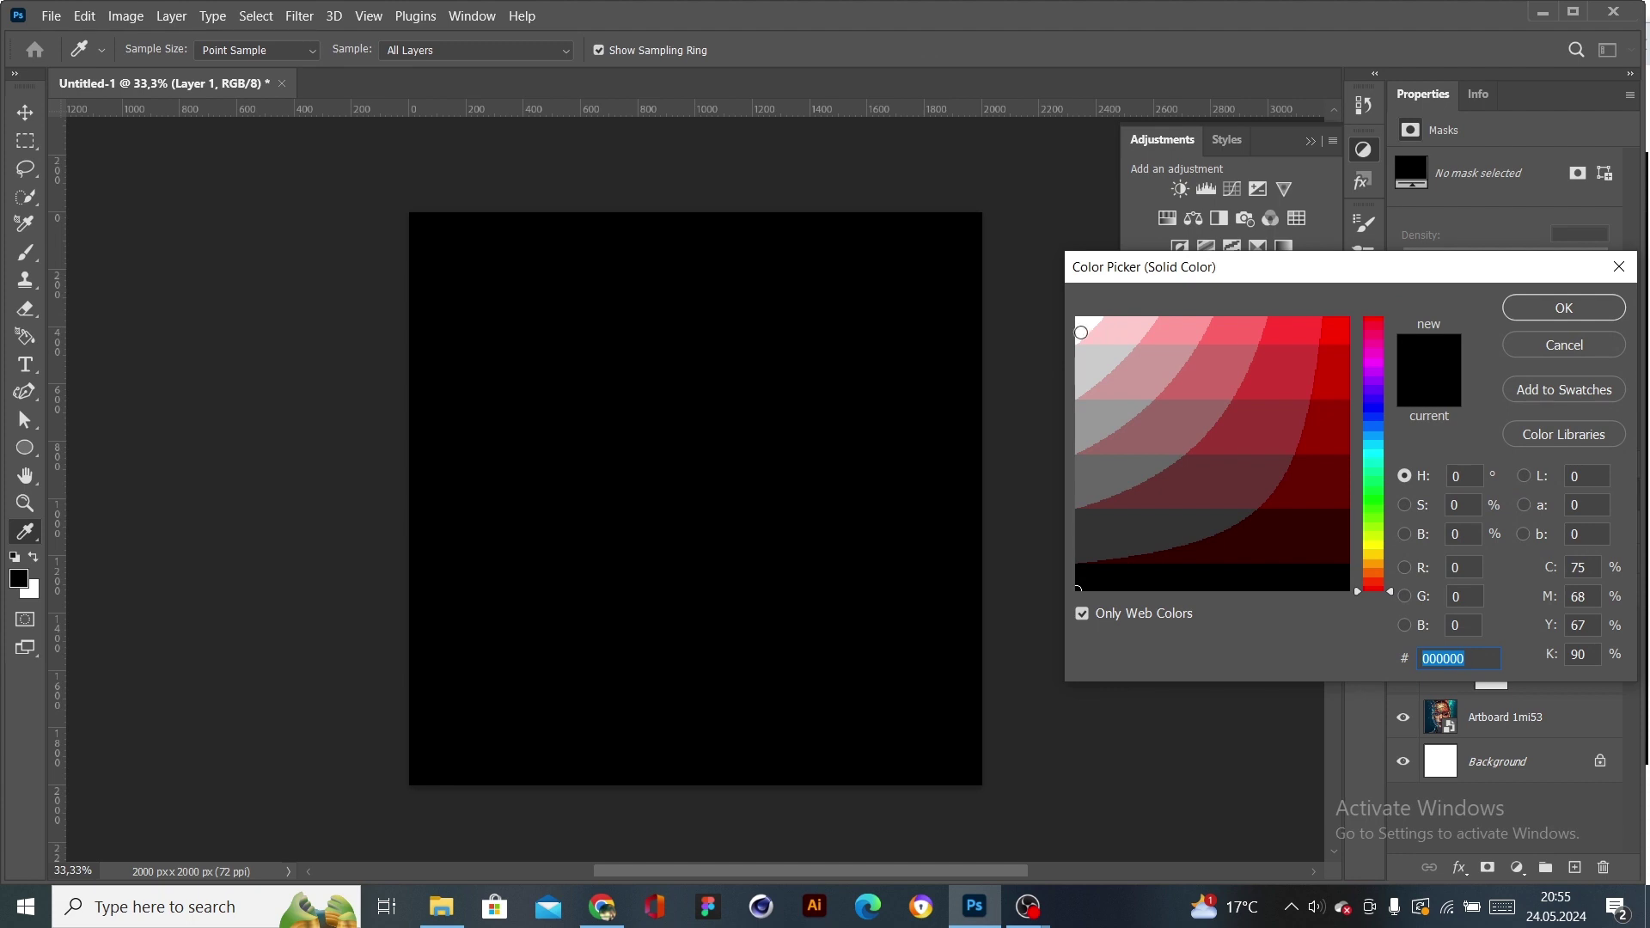
click(1082, 332)
click(1514, 310)
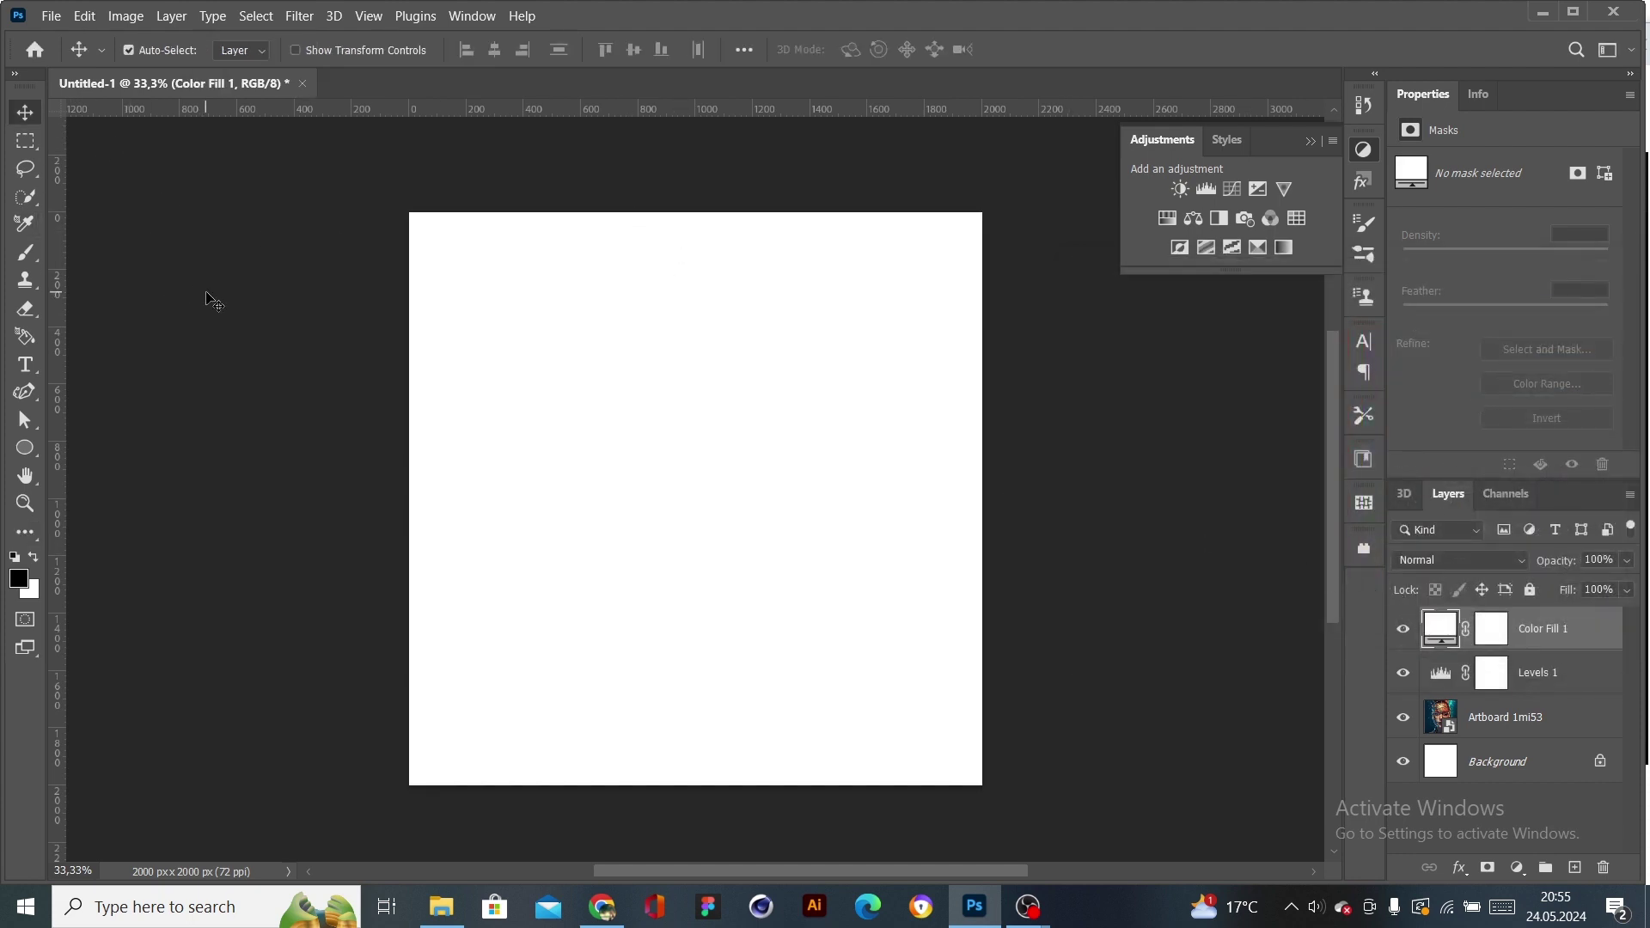
- Apply a Line Halftone Pattern smart filter with size 12 and contrast 3 to the white fill, and set its blend mode to Multiply
click(300, 14)
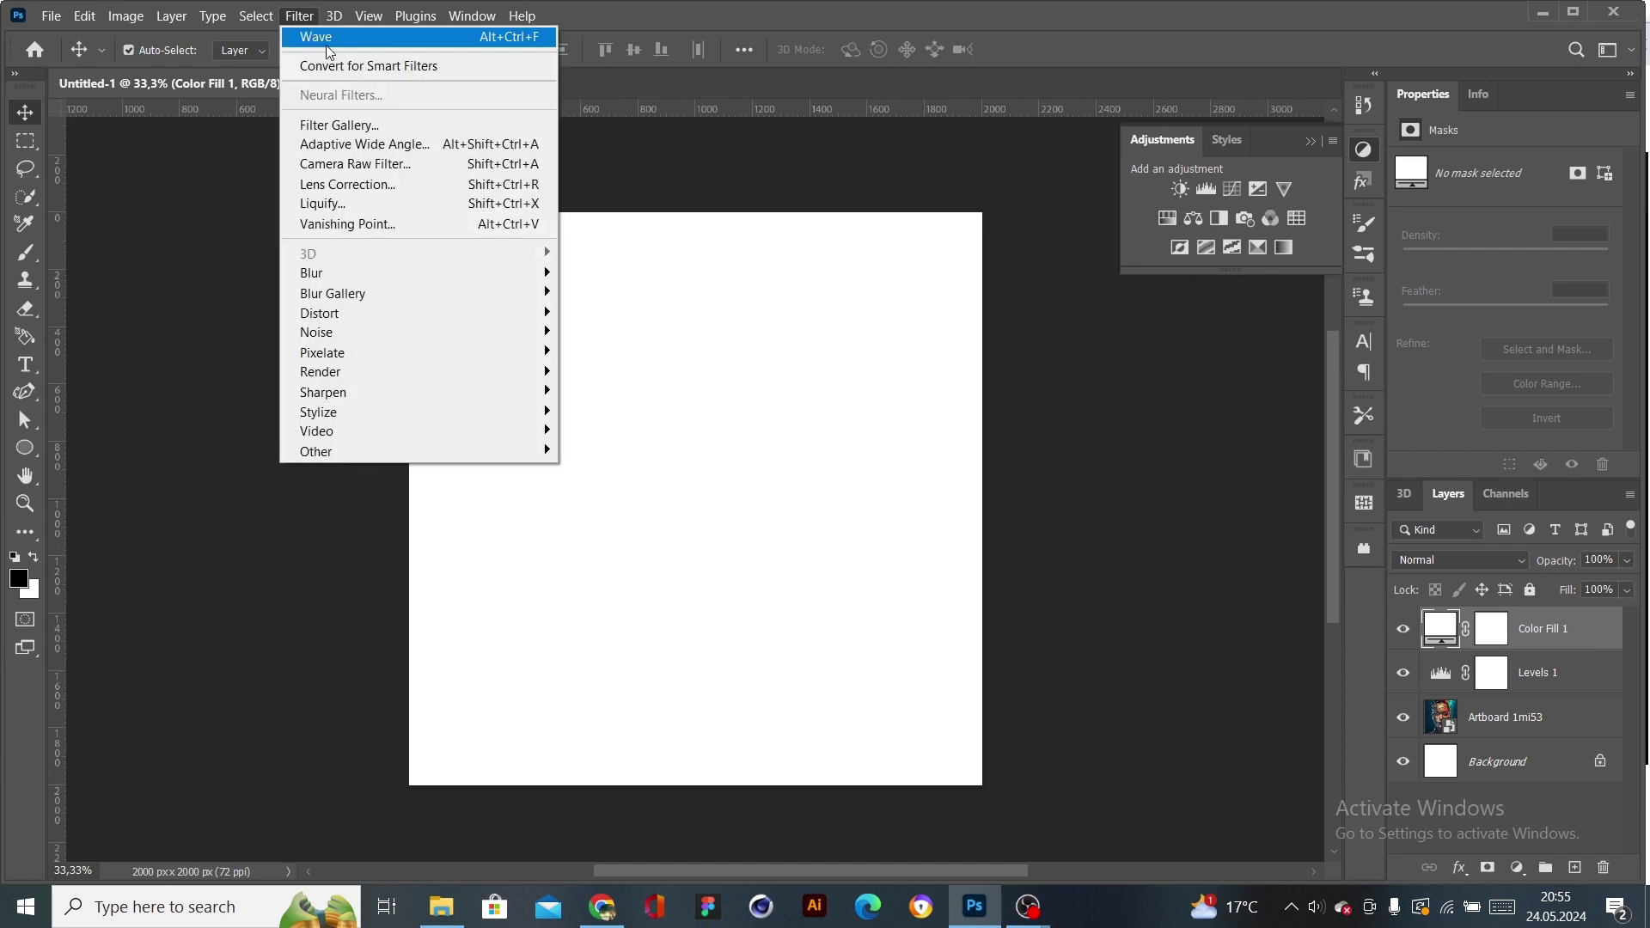
click(395, 125)
click(833, 360)
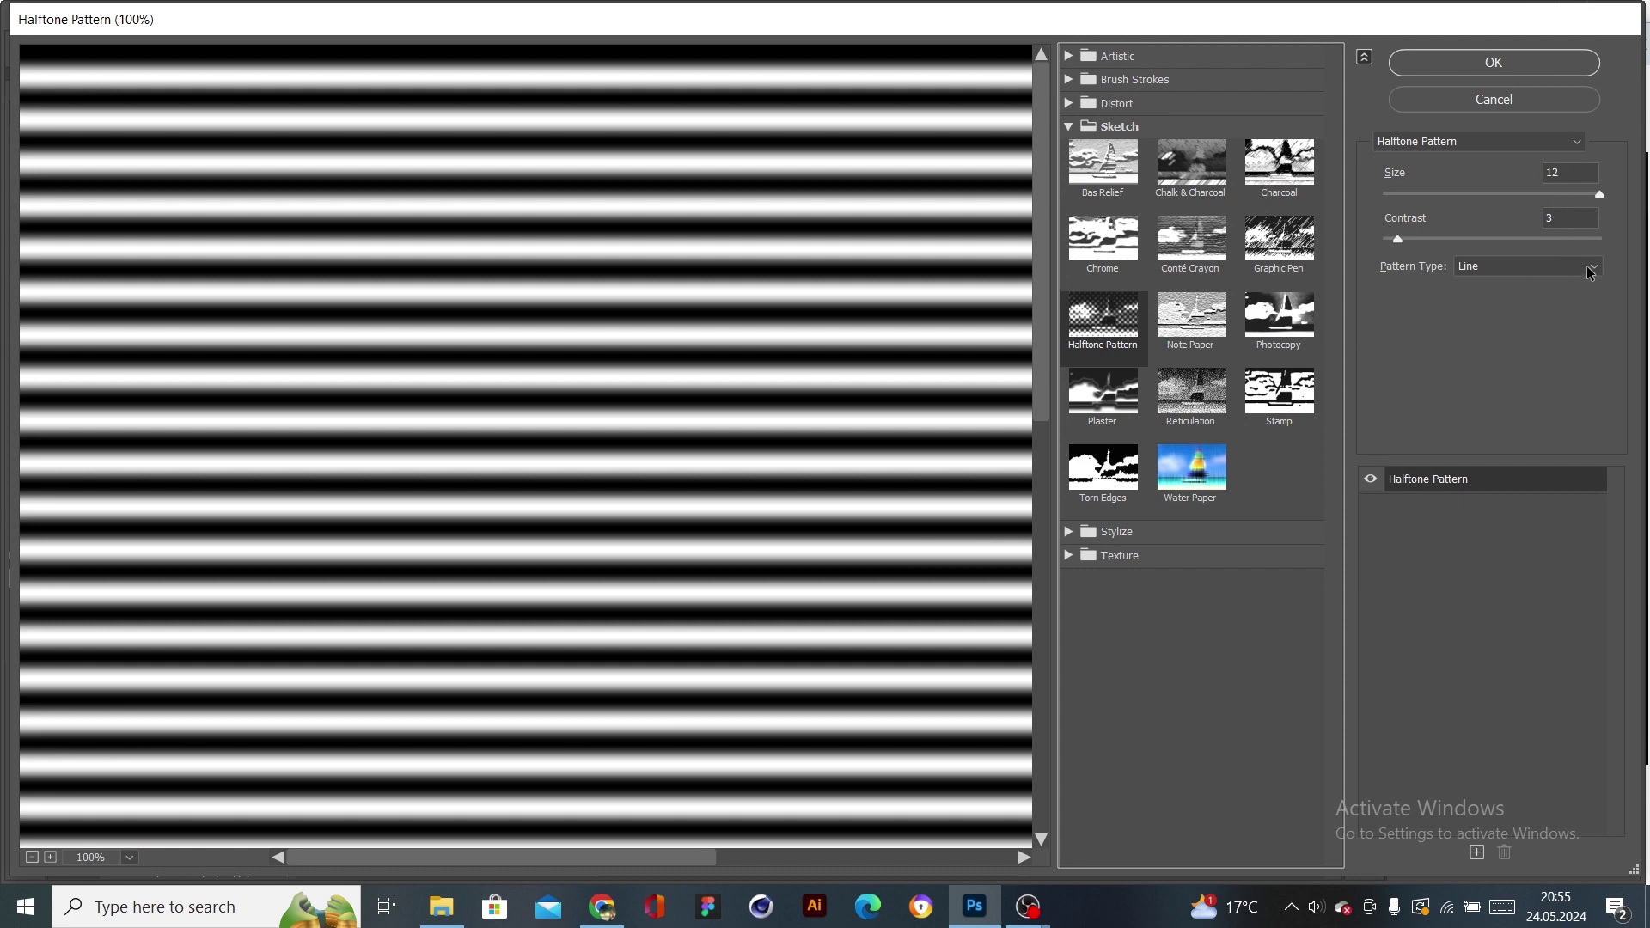
mouse_move(1396, 241)
mouse_down()
mouse_move(1422, 240)
mouse_move(1380, 244)
mouse_up()
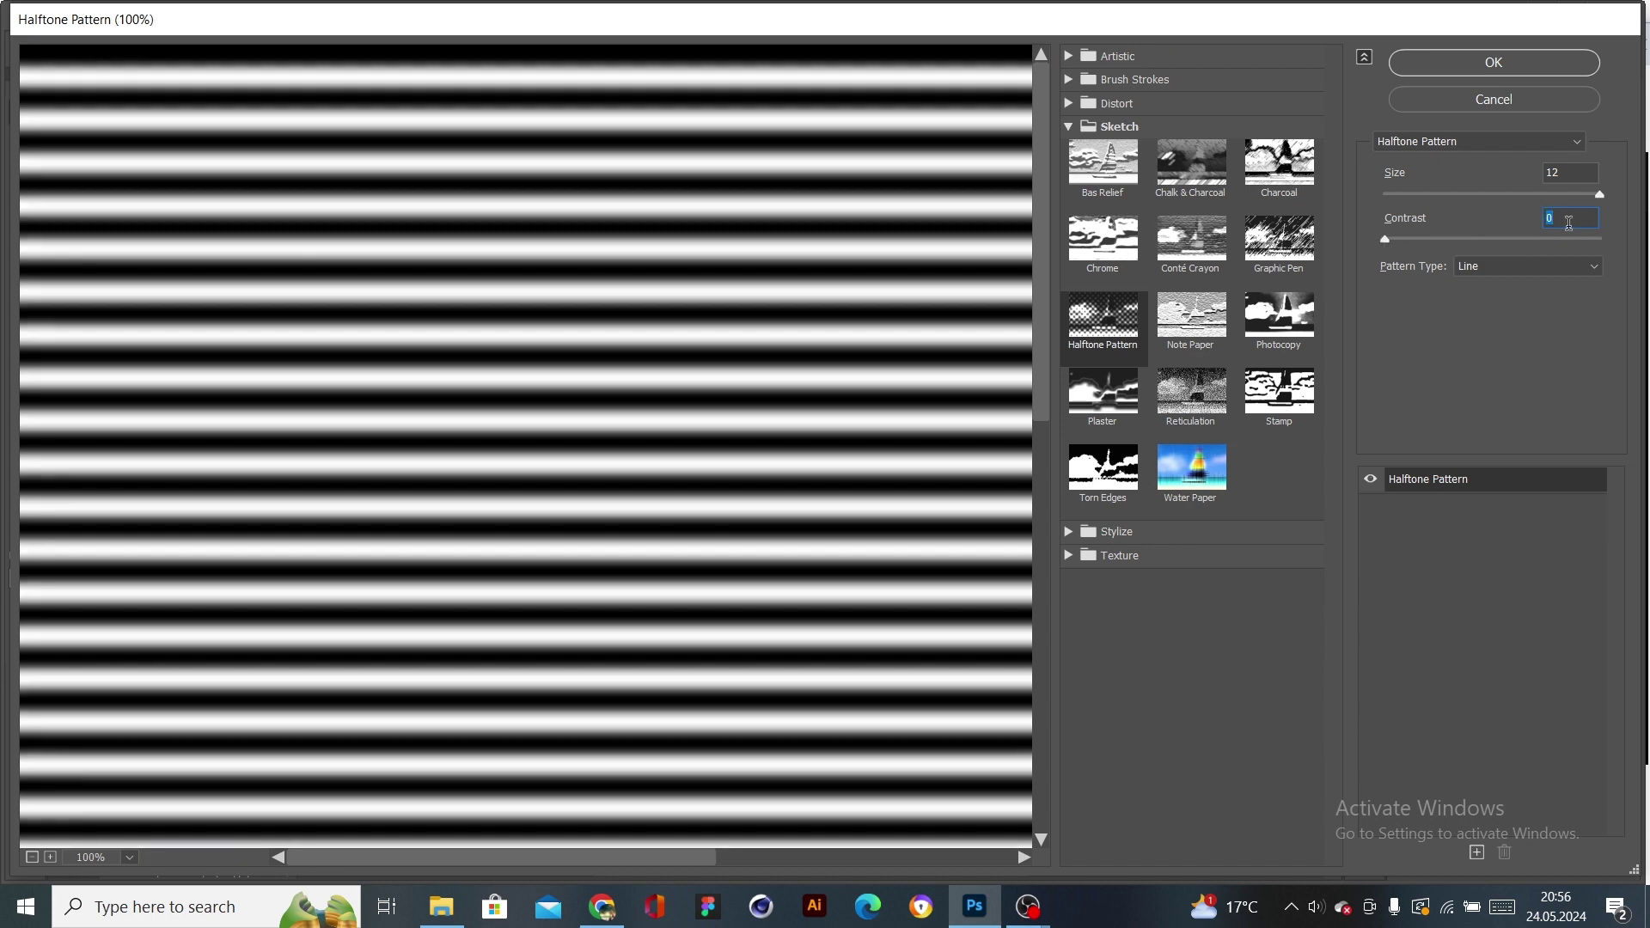
text(3)
click(1503, 66)
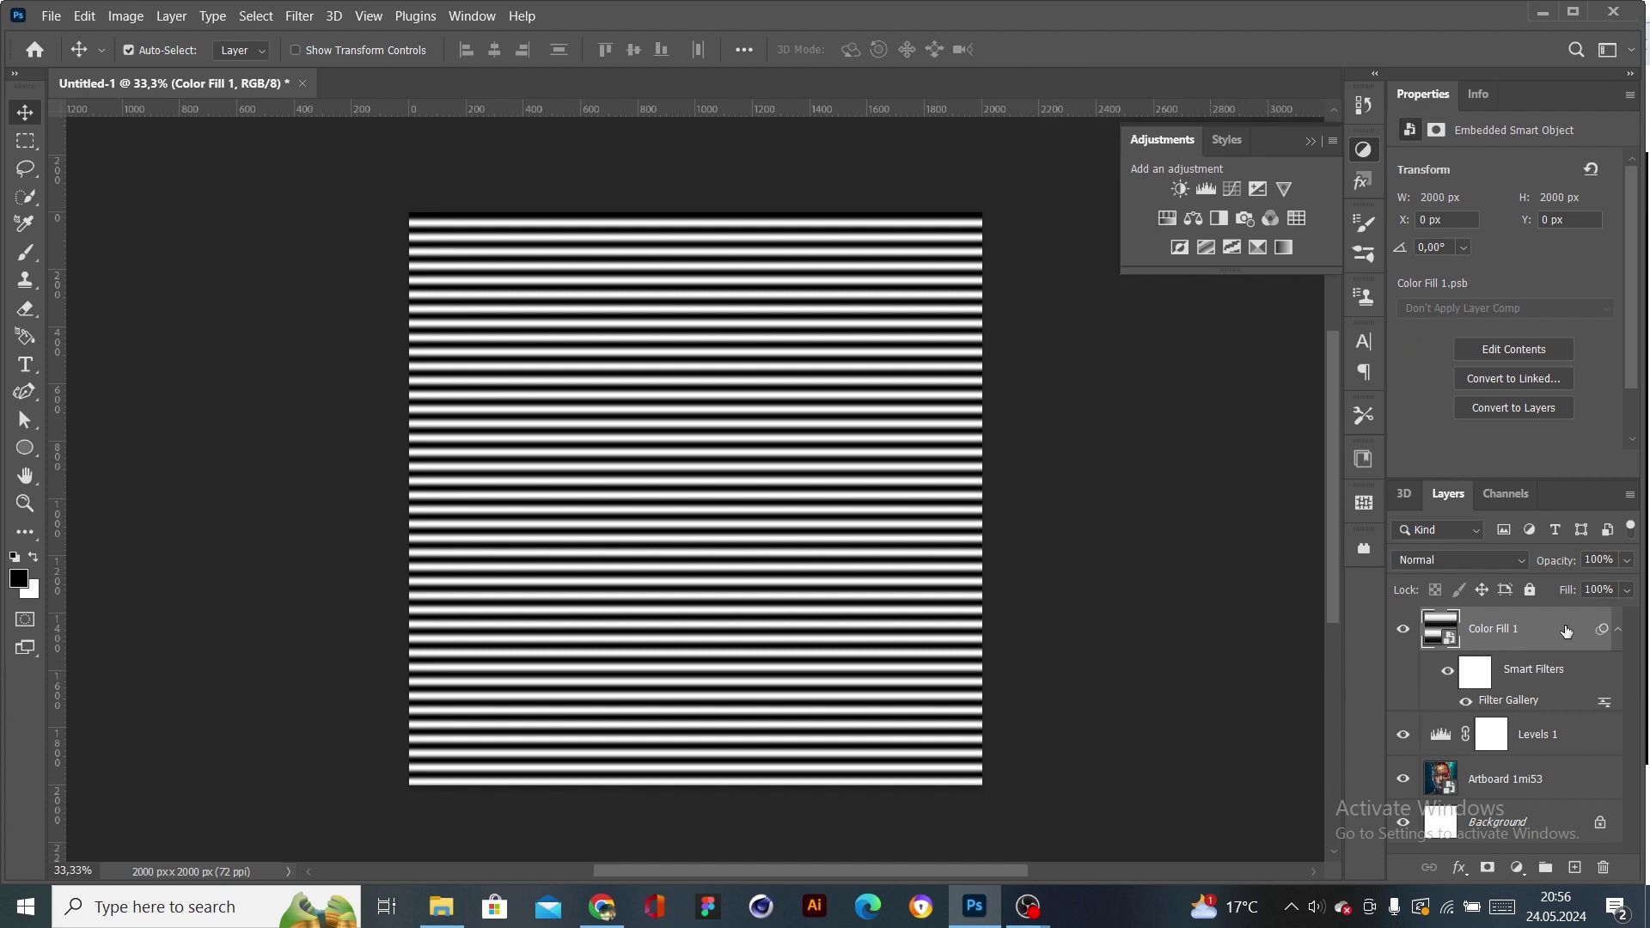
click(1486, 560)
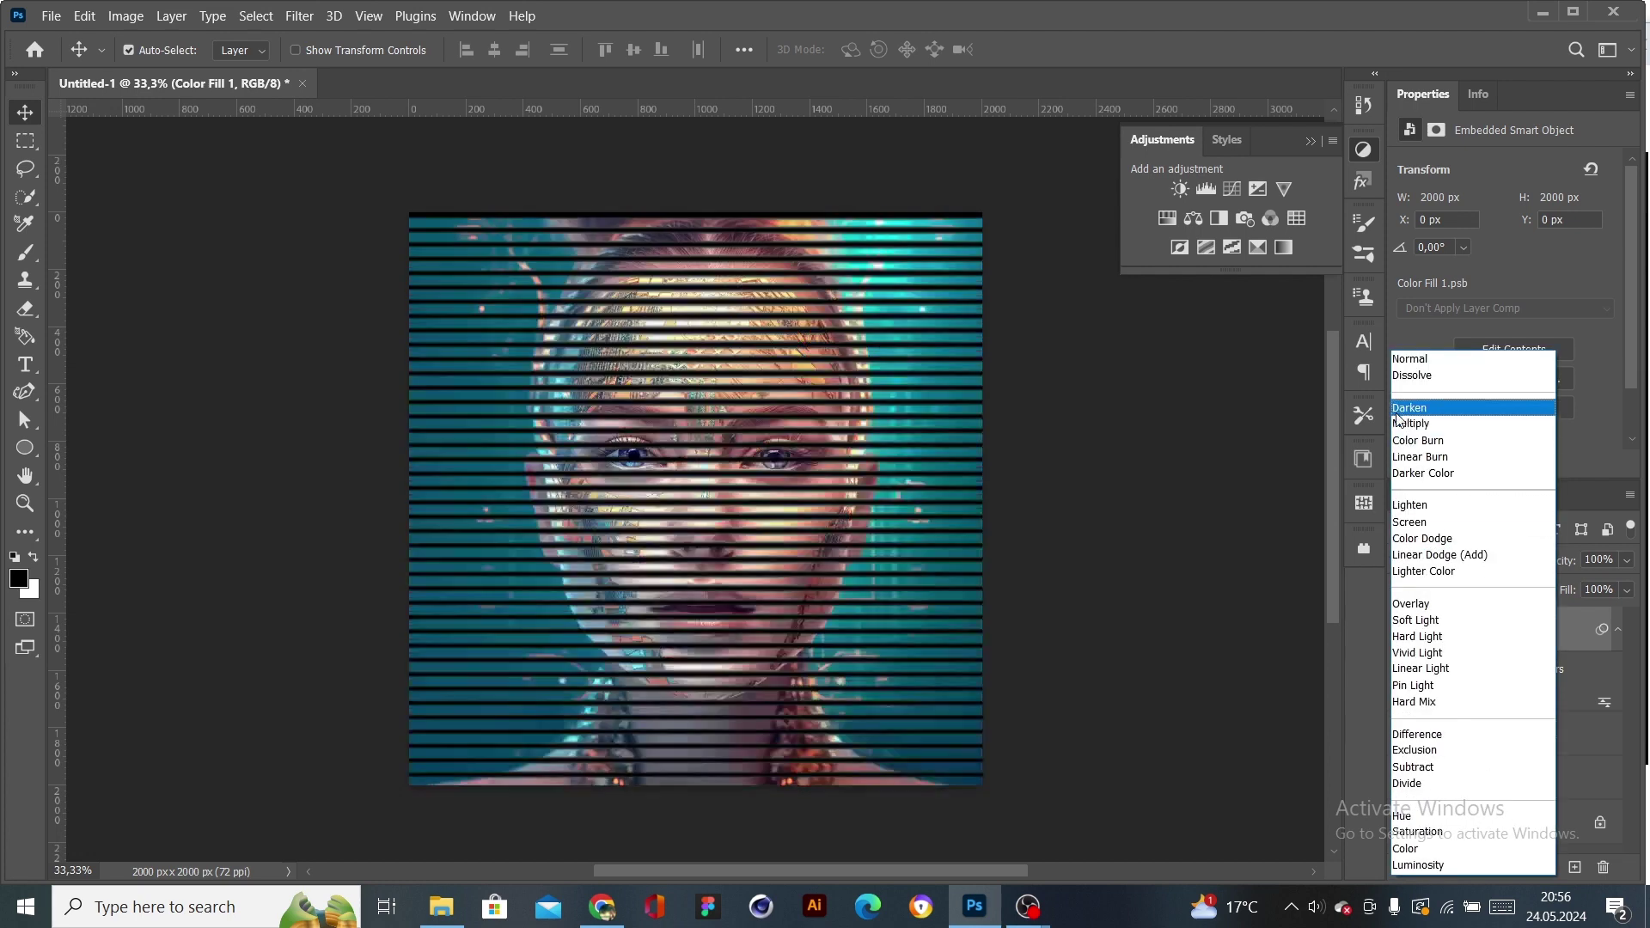
click(1403, 425)
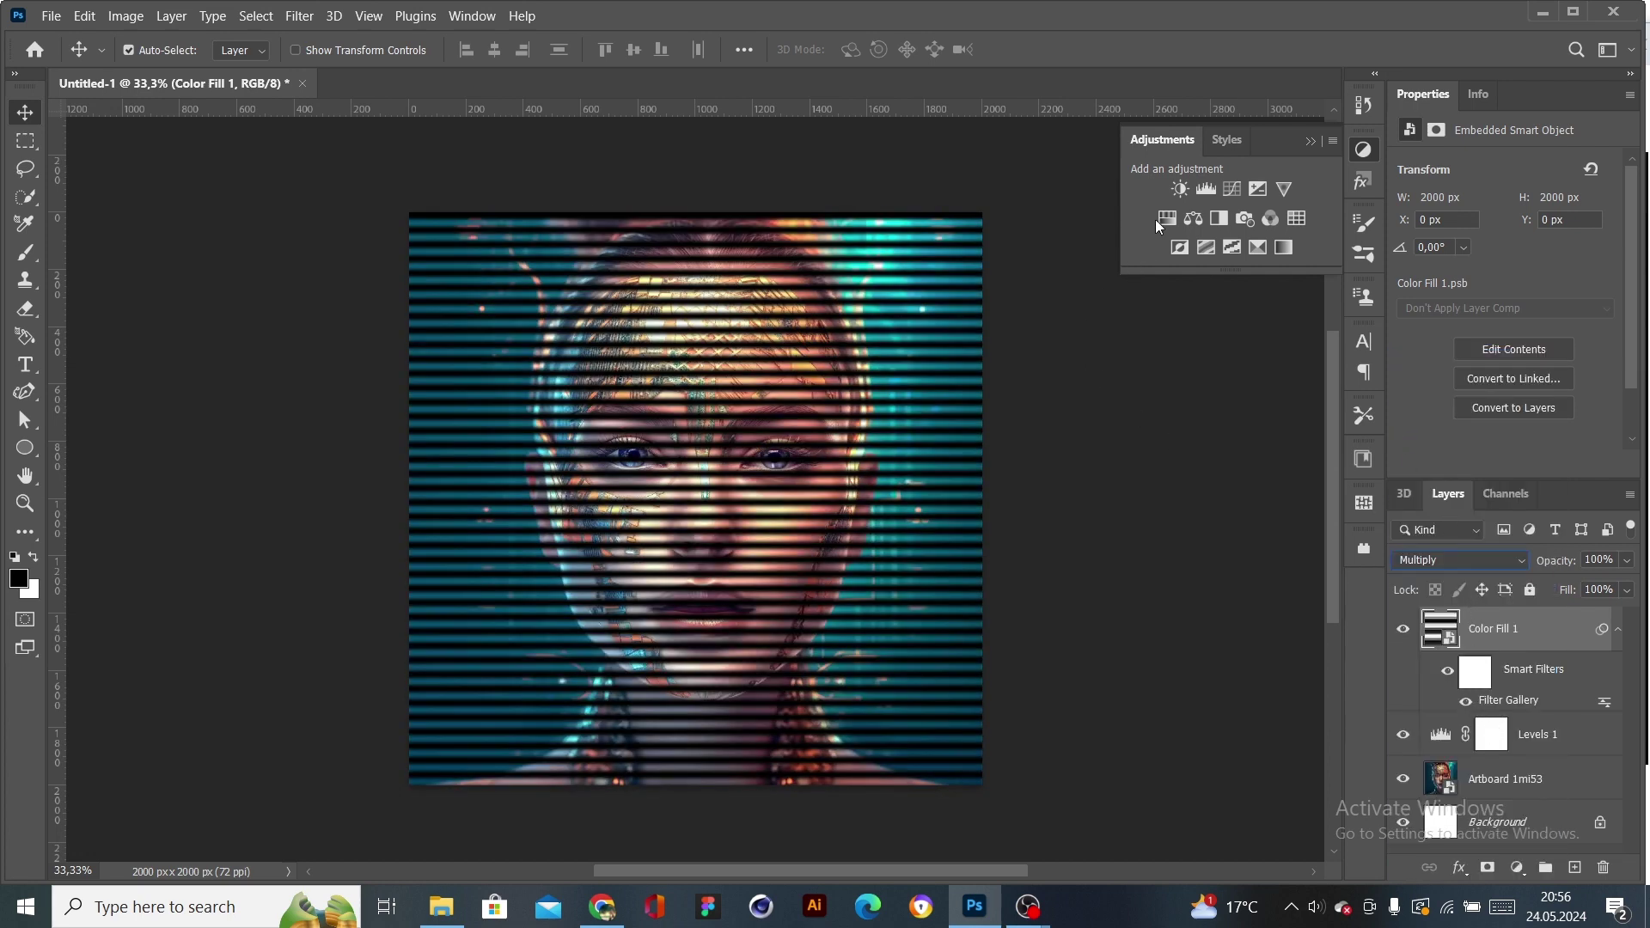
- Add a Threshold adjustment layer above the striped fill and set its threshold level to 47
click(1234, 248)
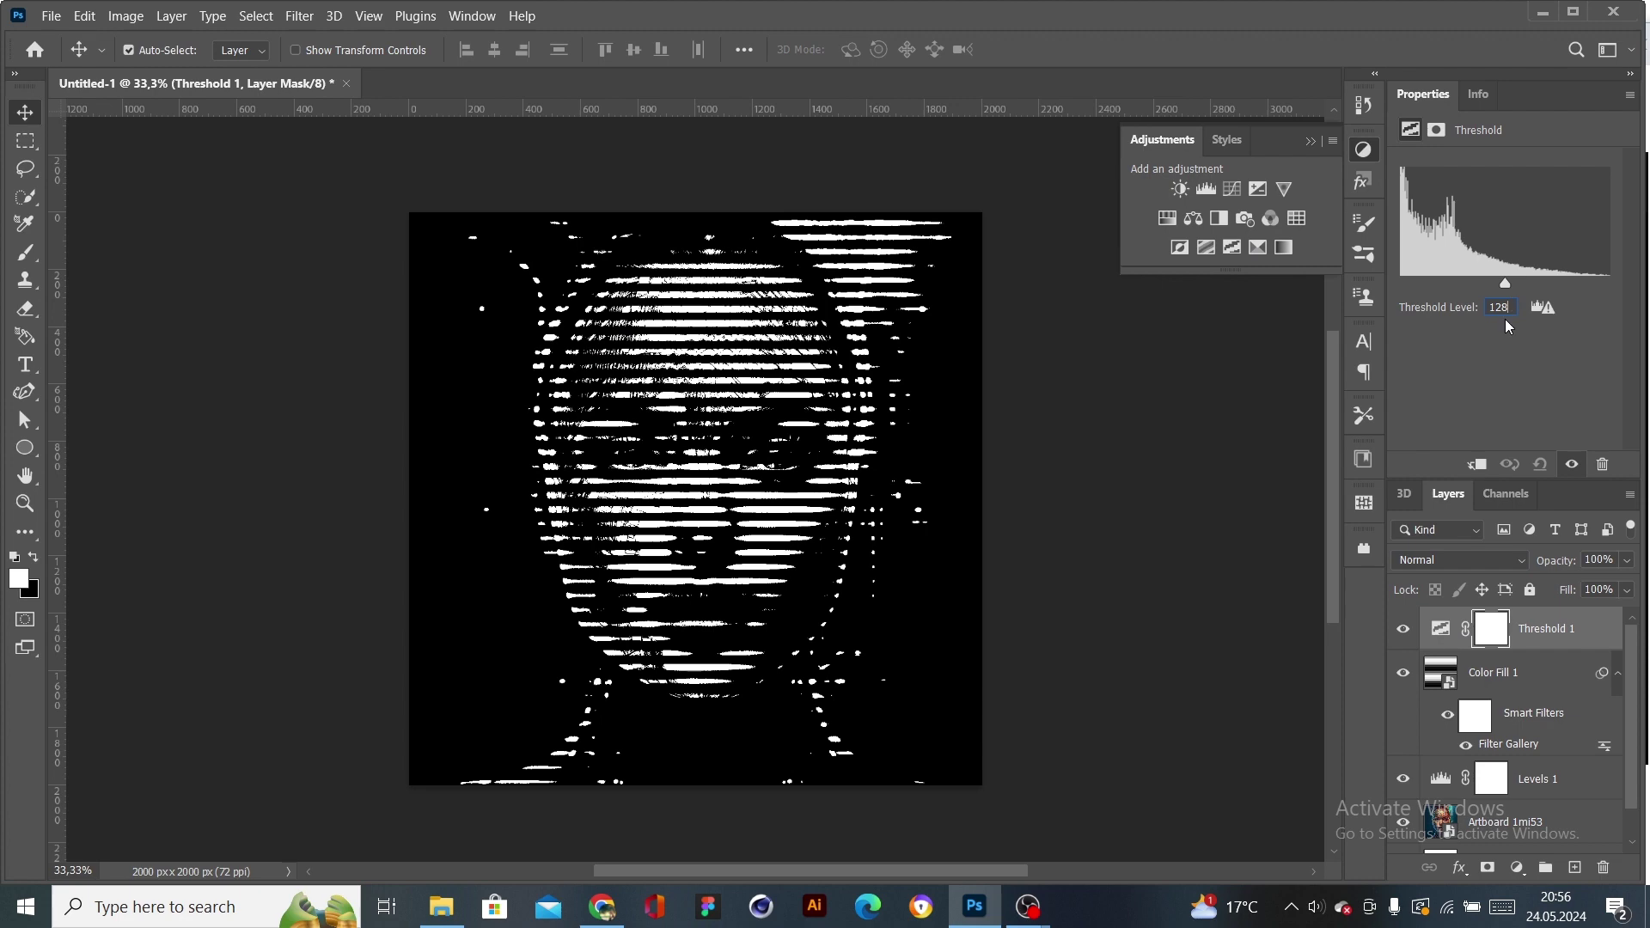
key(BackSpace)
key(BackSpace)
key(BackSpace)
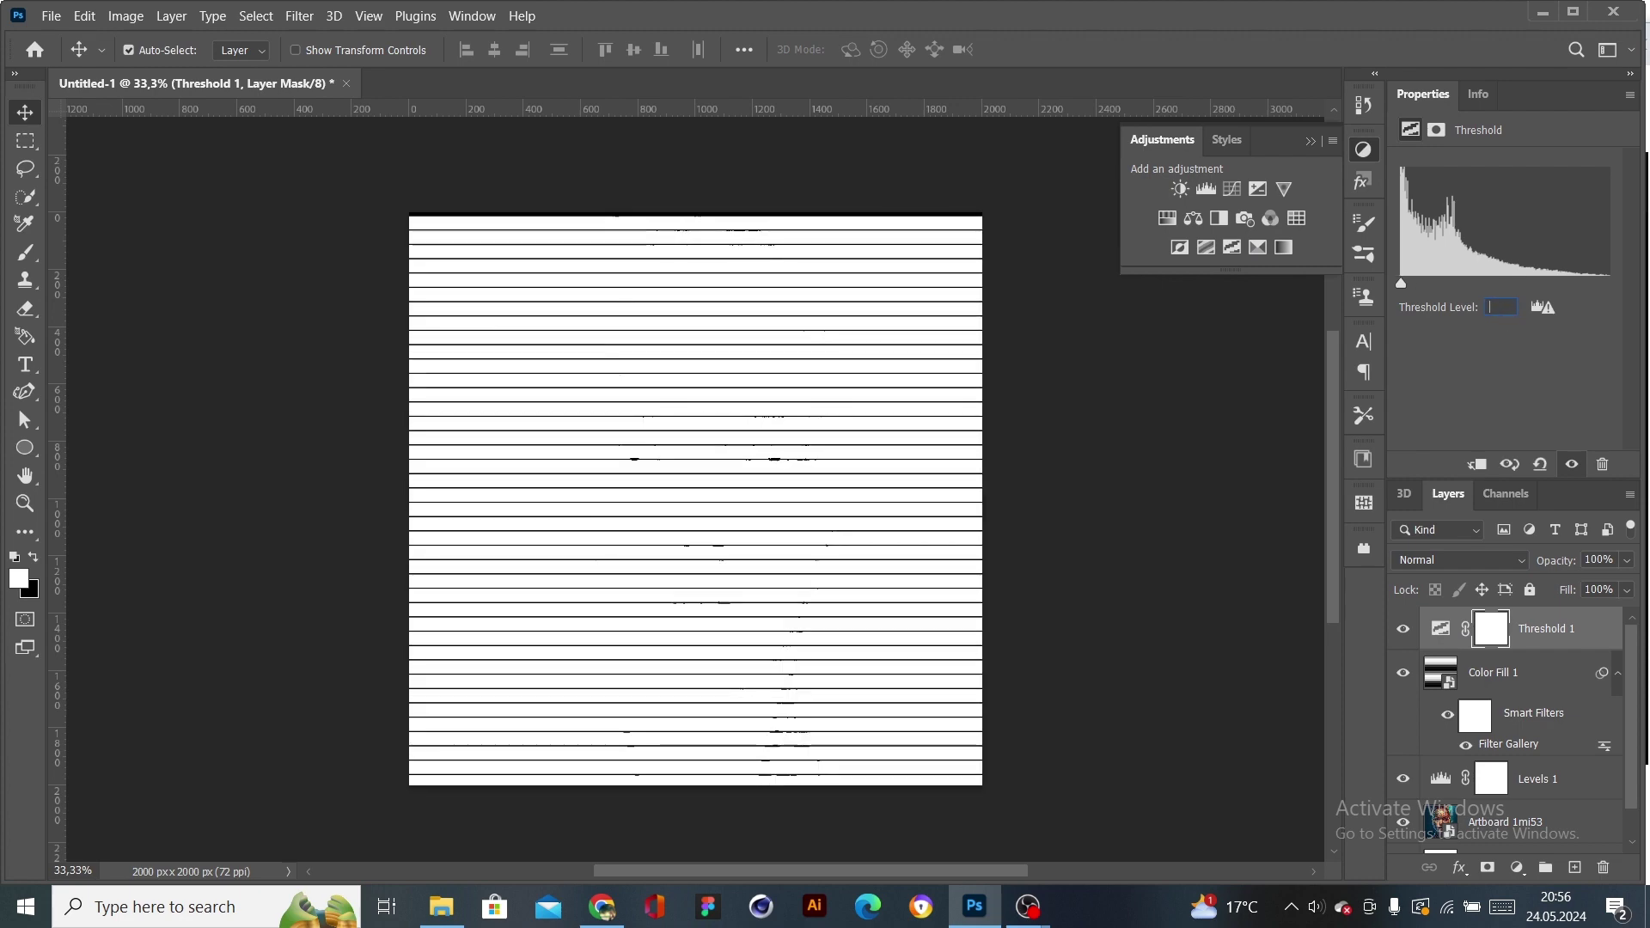
text(39)
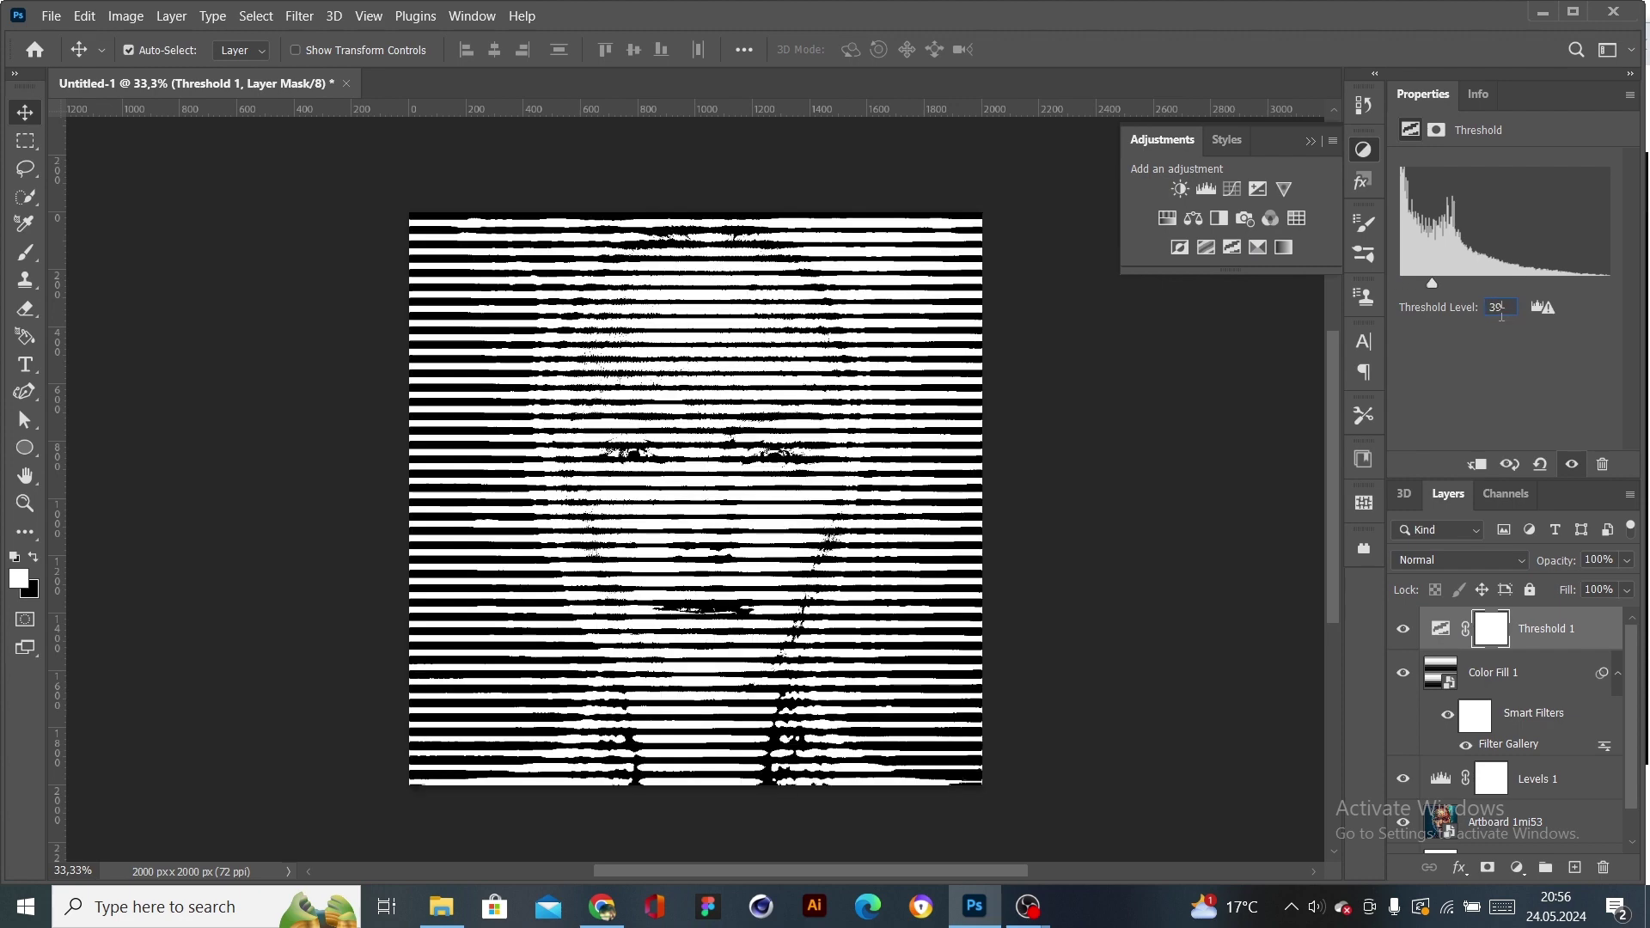
key(BackSpace)
key(BackSpace)
text(19)
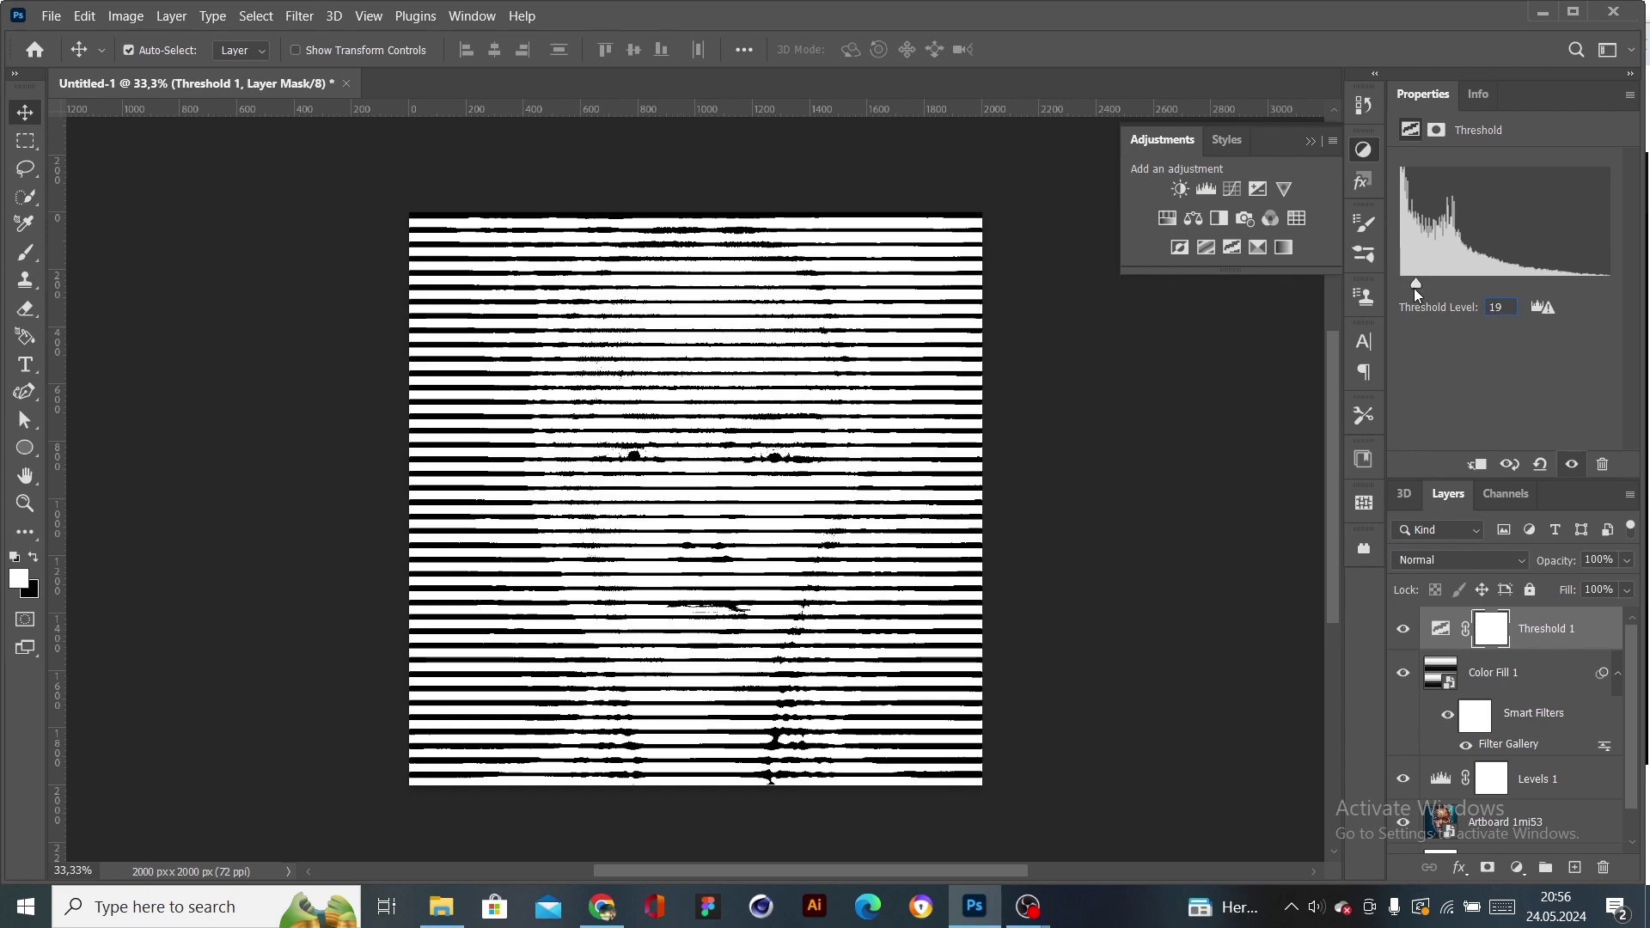
mouse_move(1414, 287)
mouse_down()
mouse_move(1499, 277)
mouse_move(1441, 283)
mouse_up()
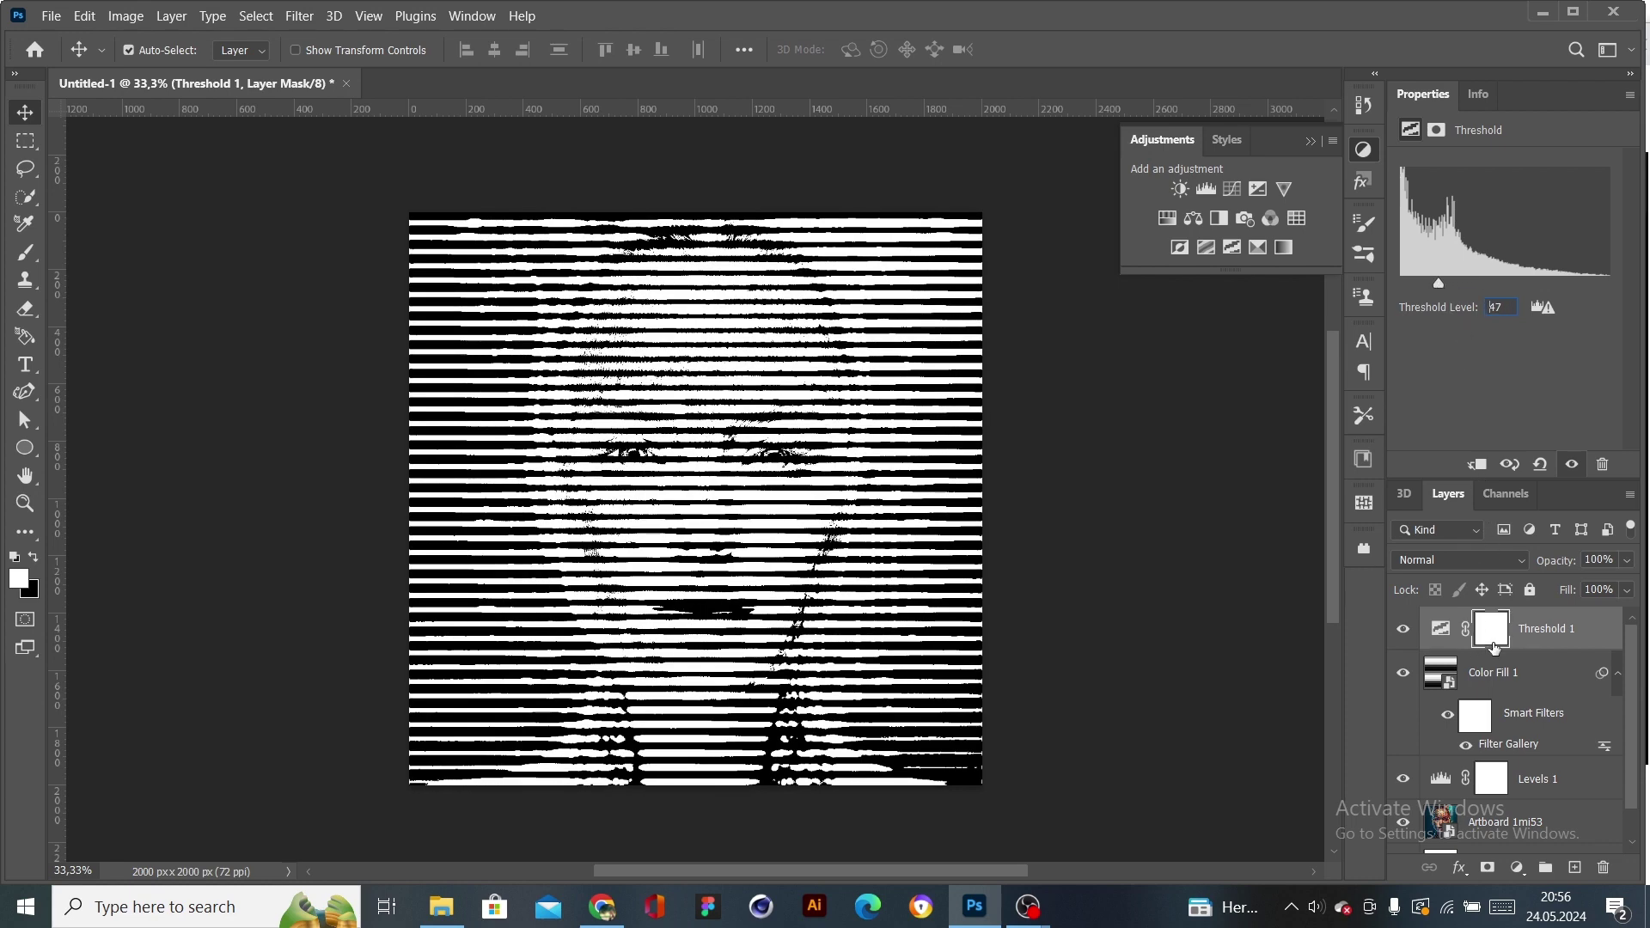
- Distort the striped fill with a Sine Wave filter using 67 generators, wavelength 998 to 999 and amplitude 1 to 67
click(1478, 679)
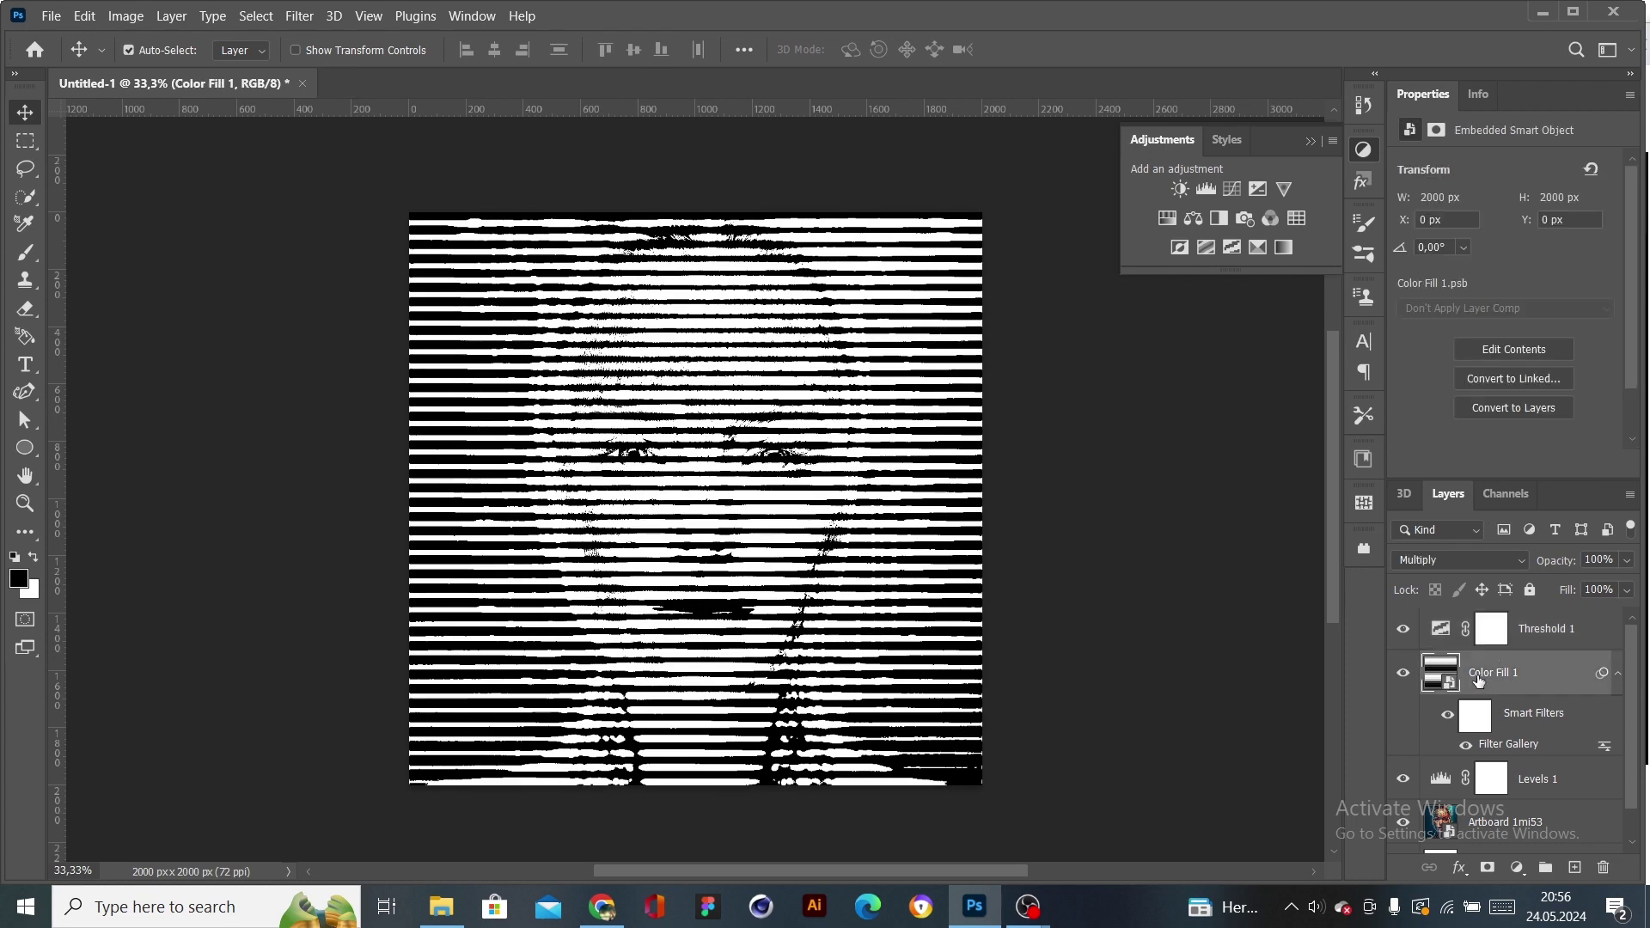
click(1518, 646)
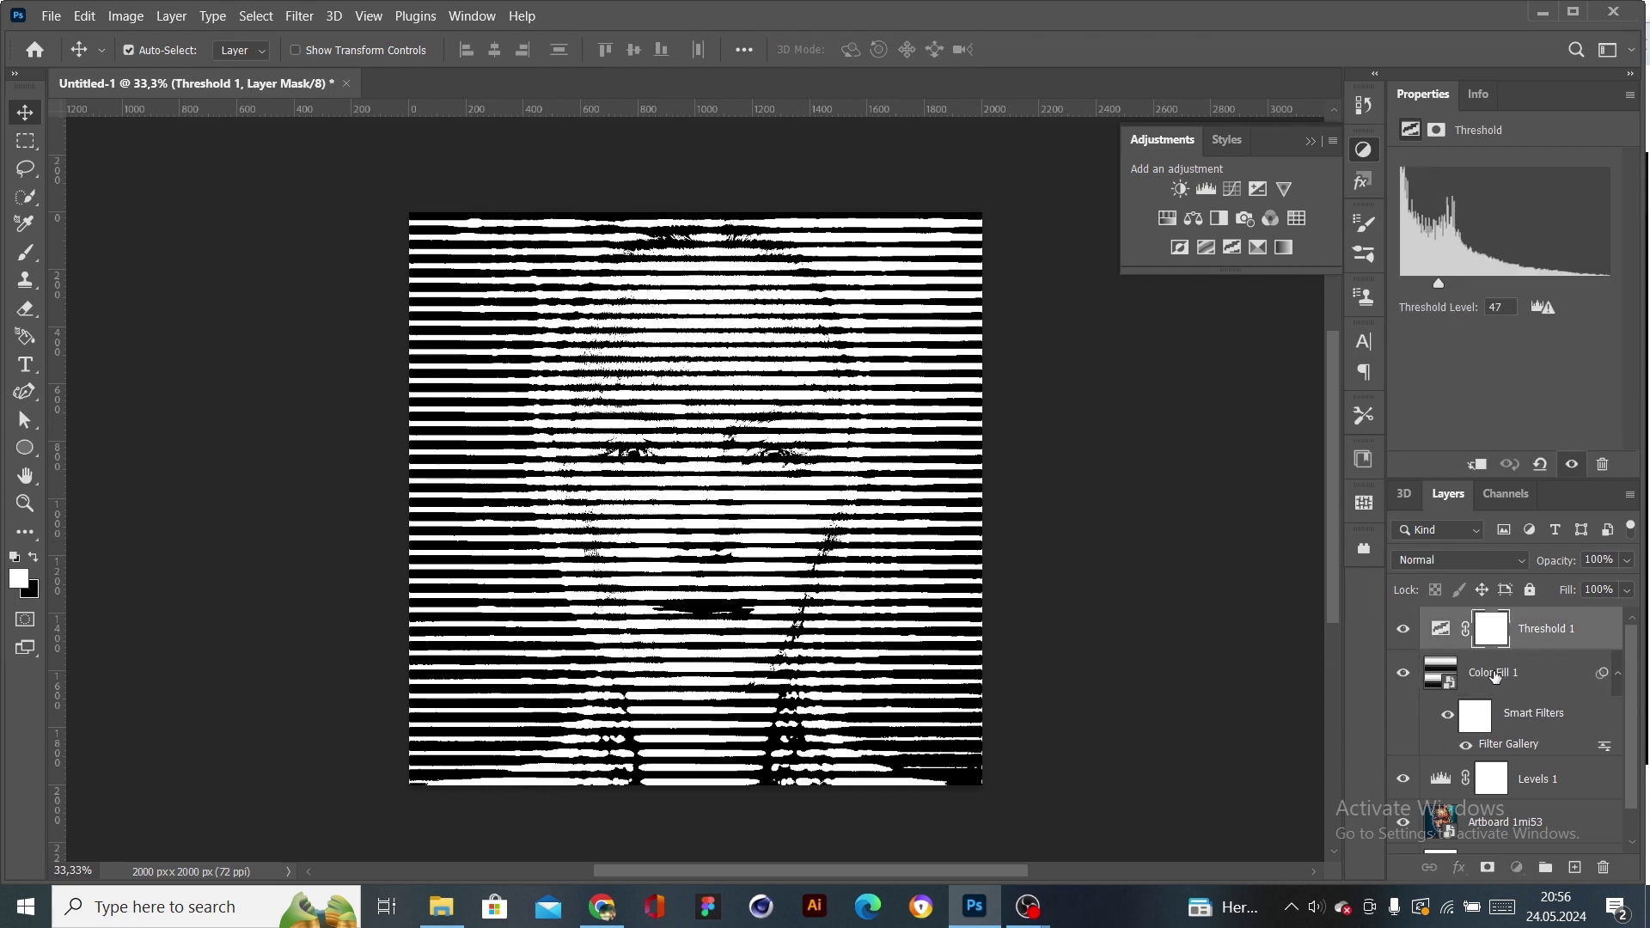
click(1493, 675)
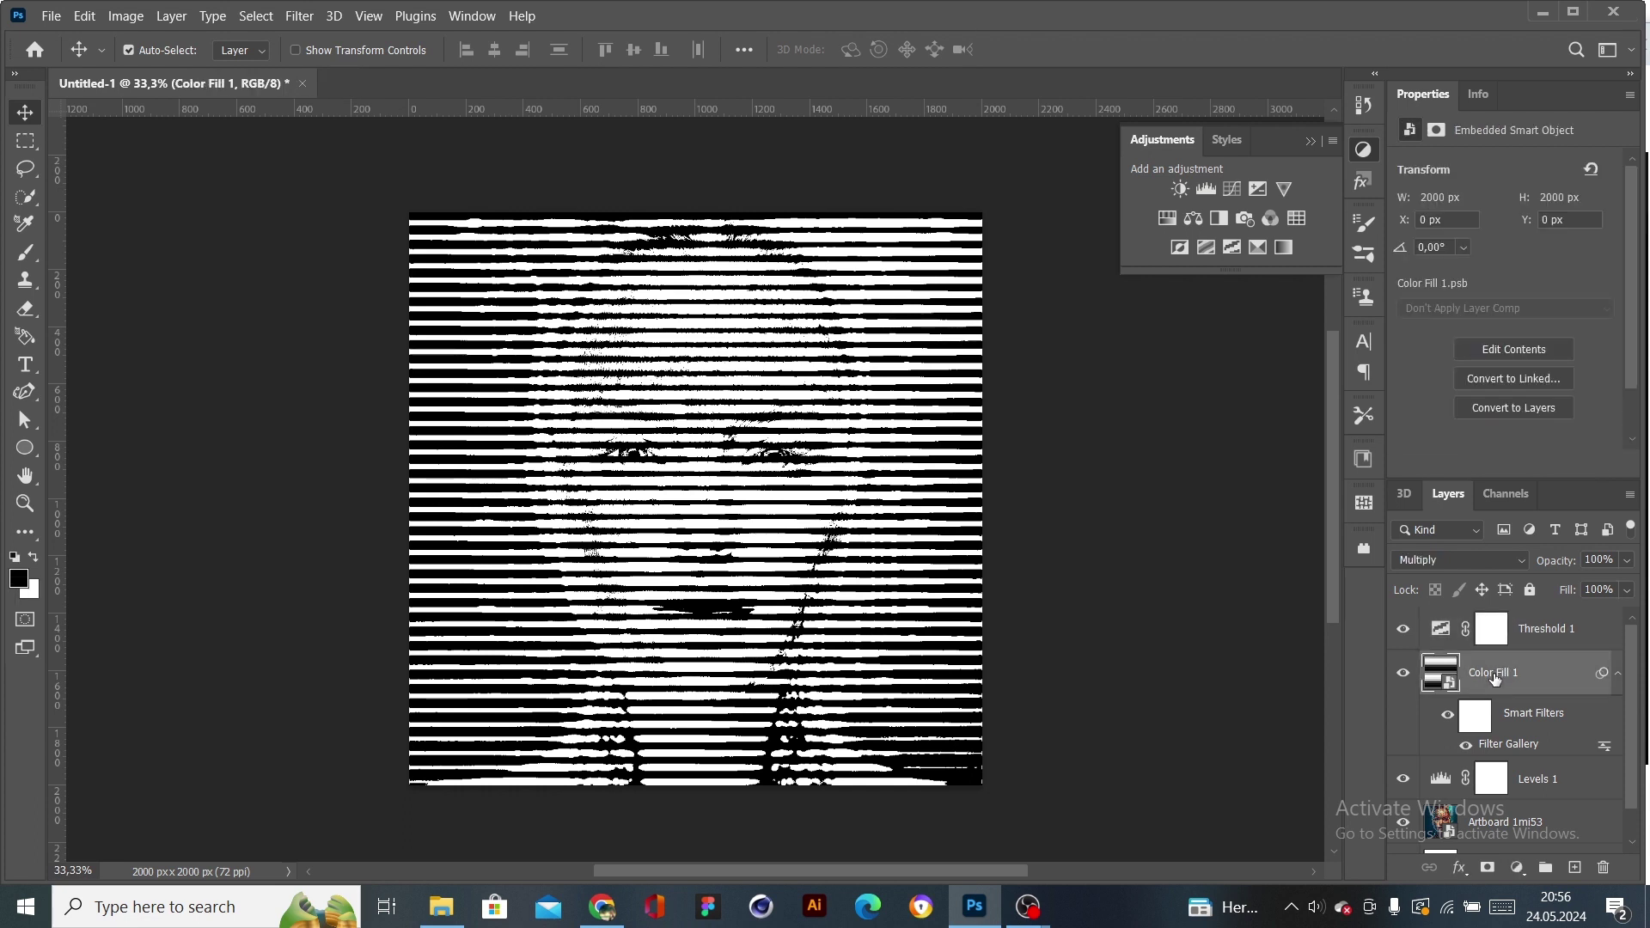
click(299, 15)
mouse_move(421, 316)
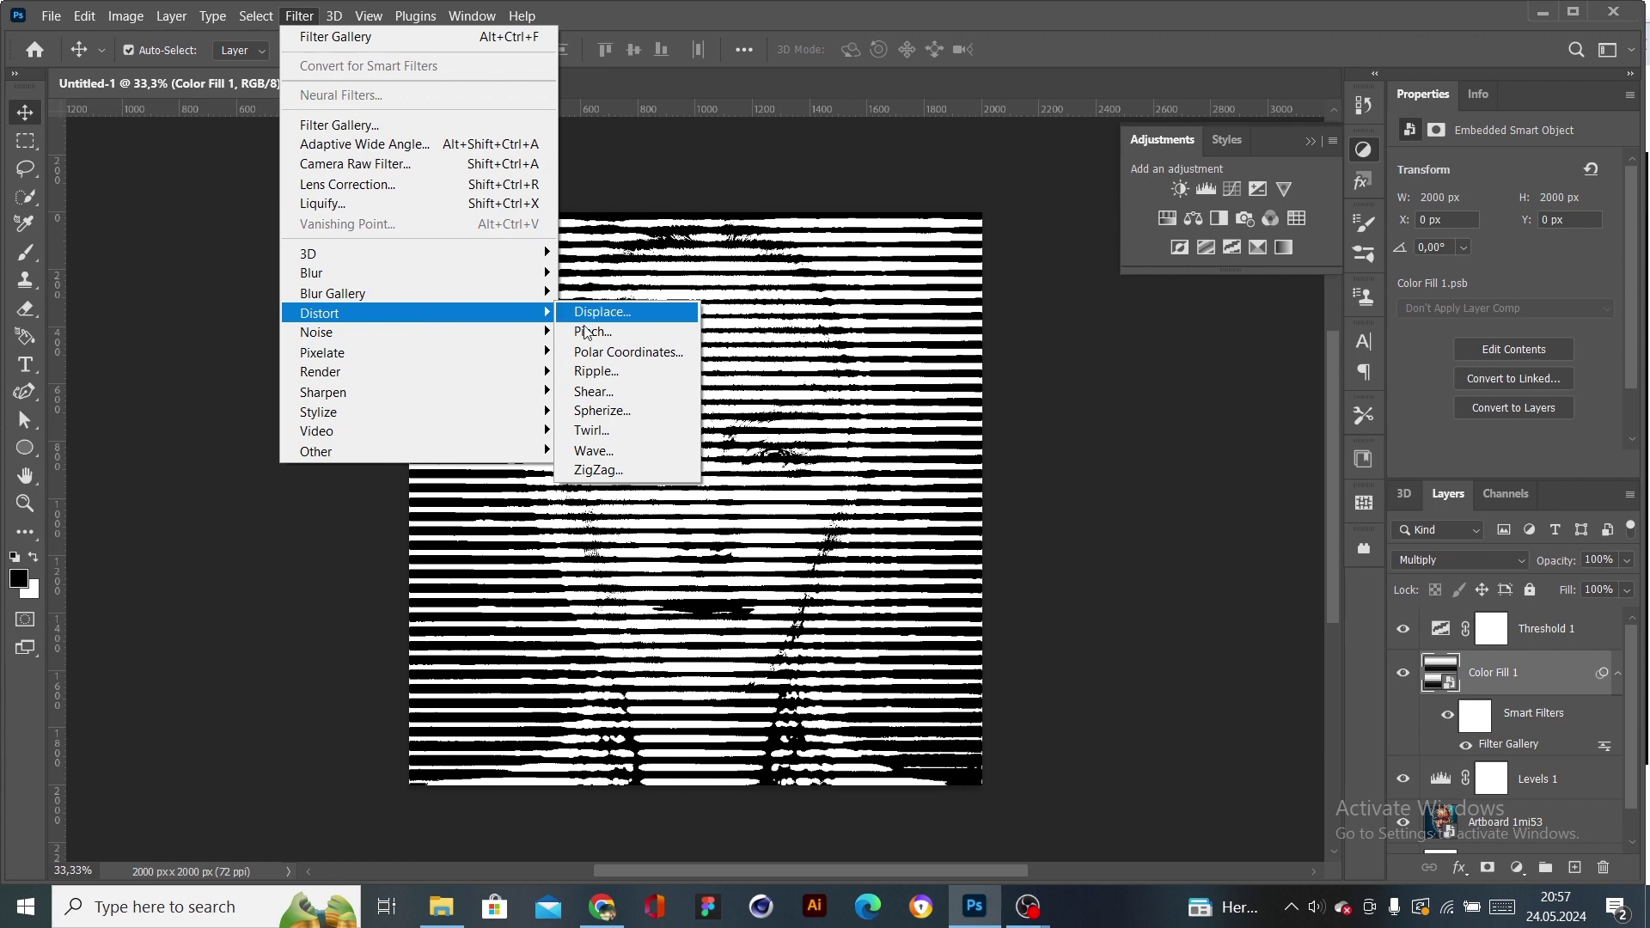
click(632, 451)
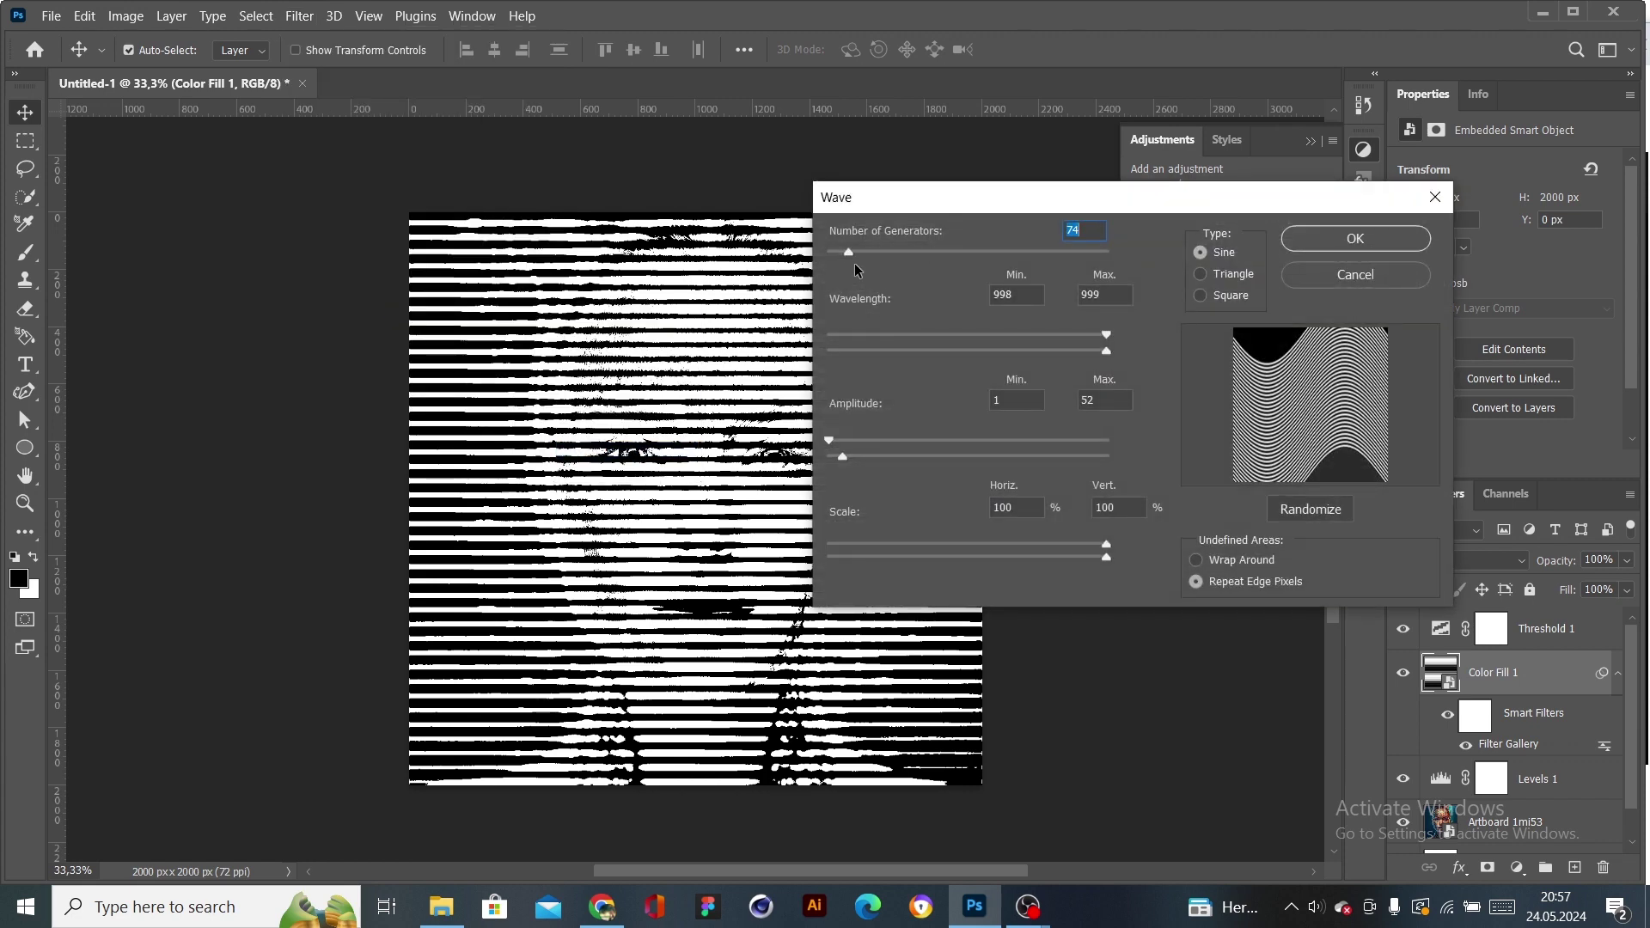
drag(847, 249, 846, 250)
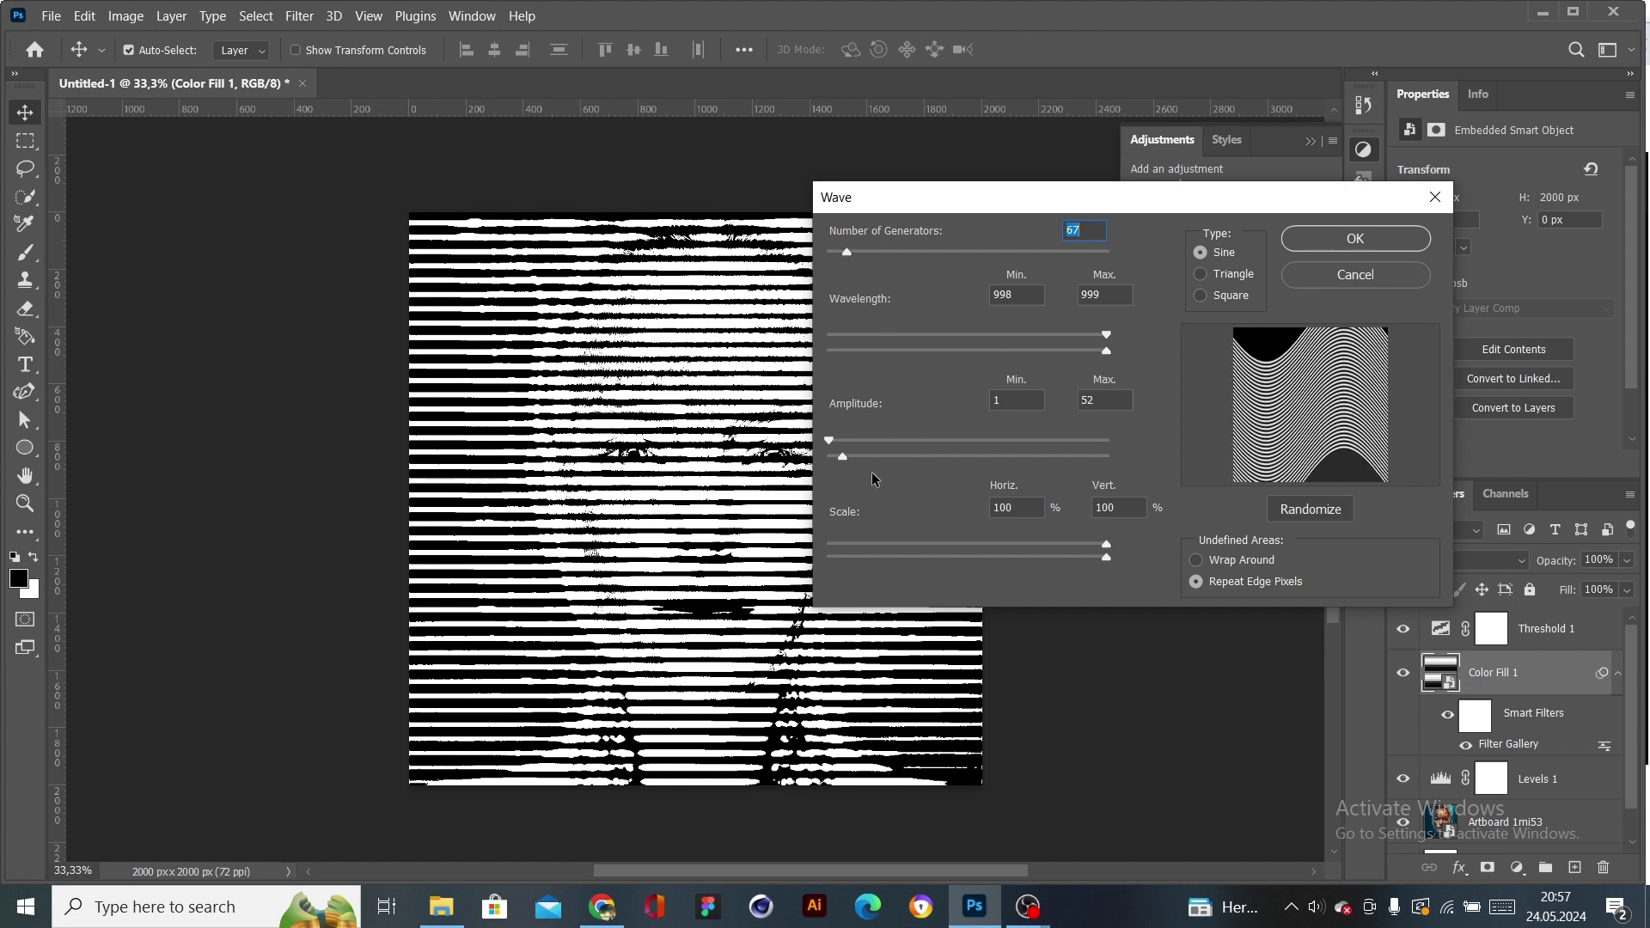
mouse_move(842, 458)
mouse_down()
mouse_move(865, 458)
mouse_move(846, 457)
mouse_up()
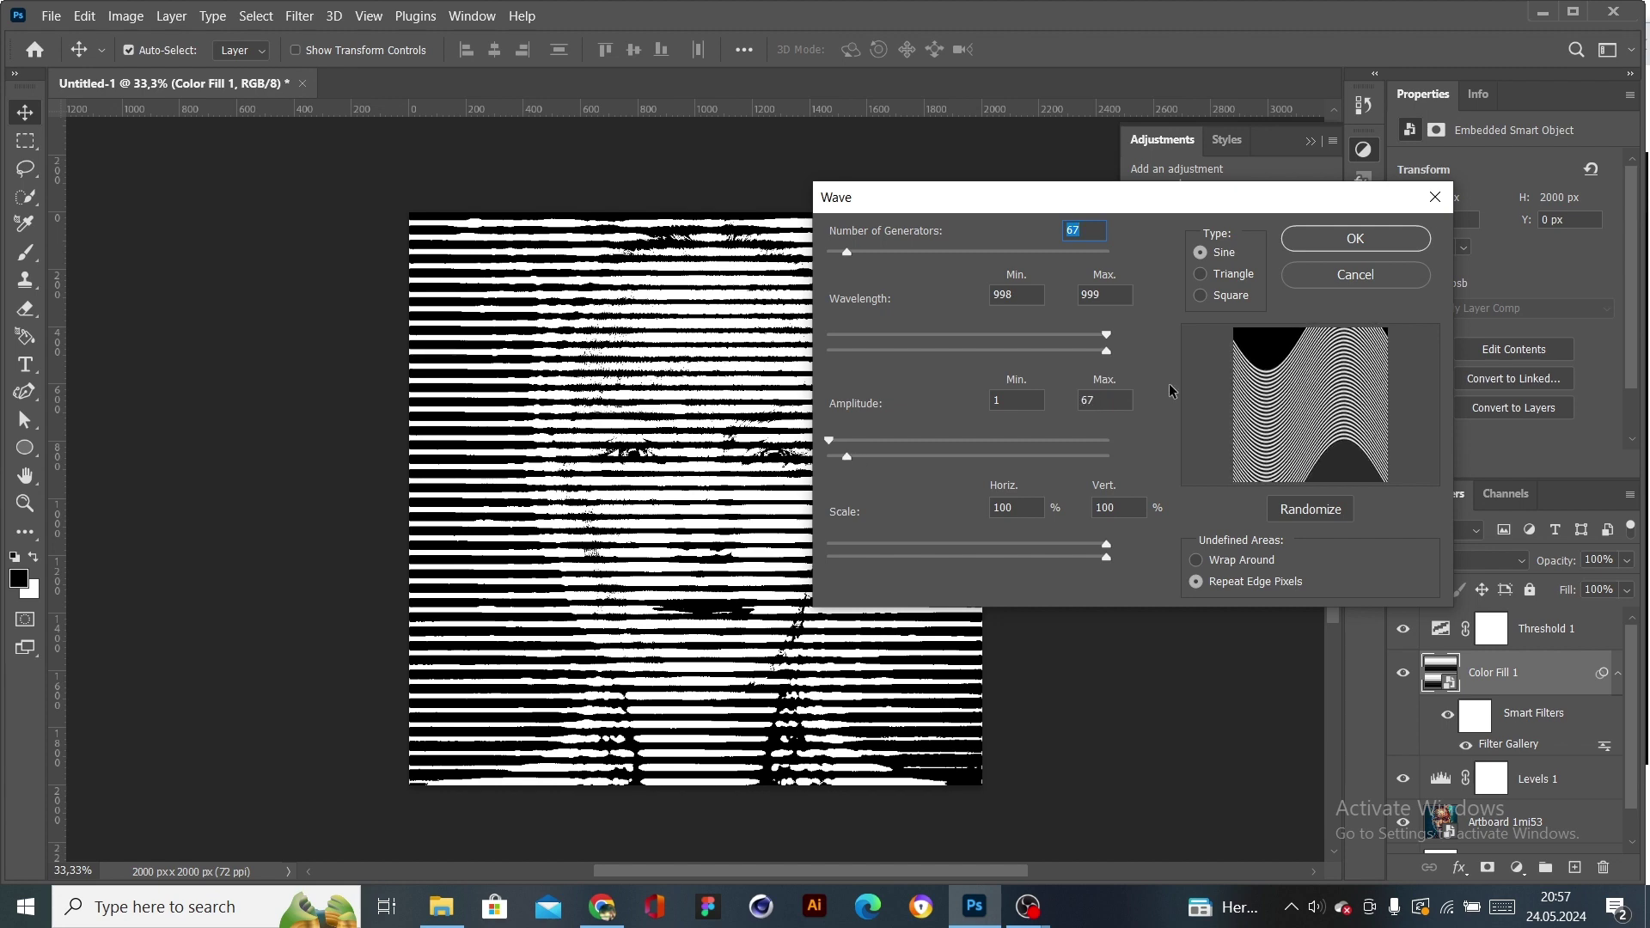
click(1361, 241)
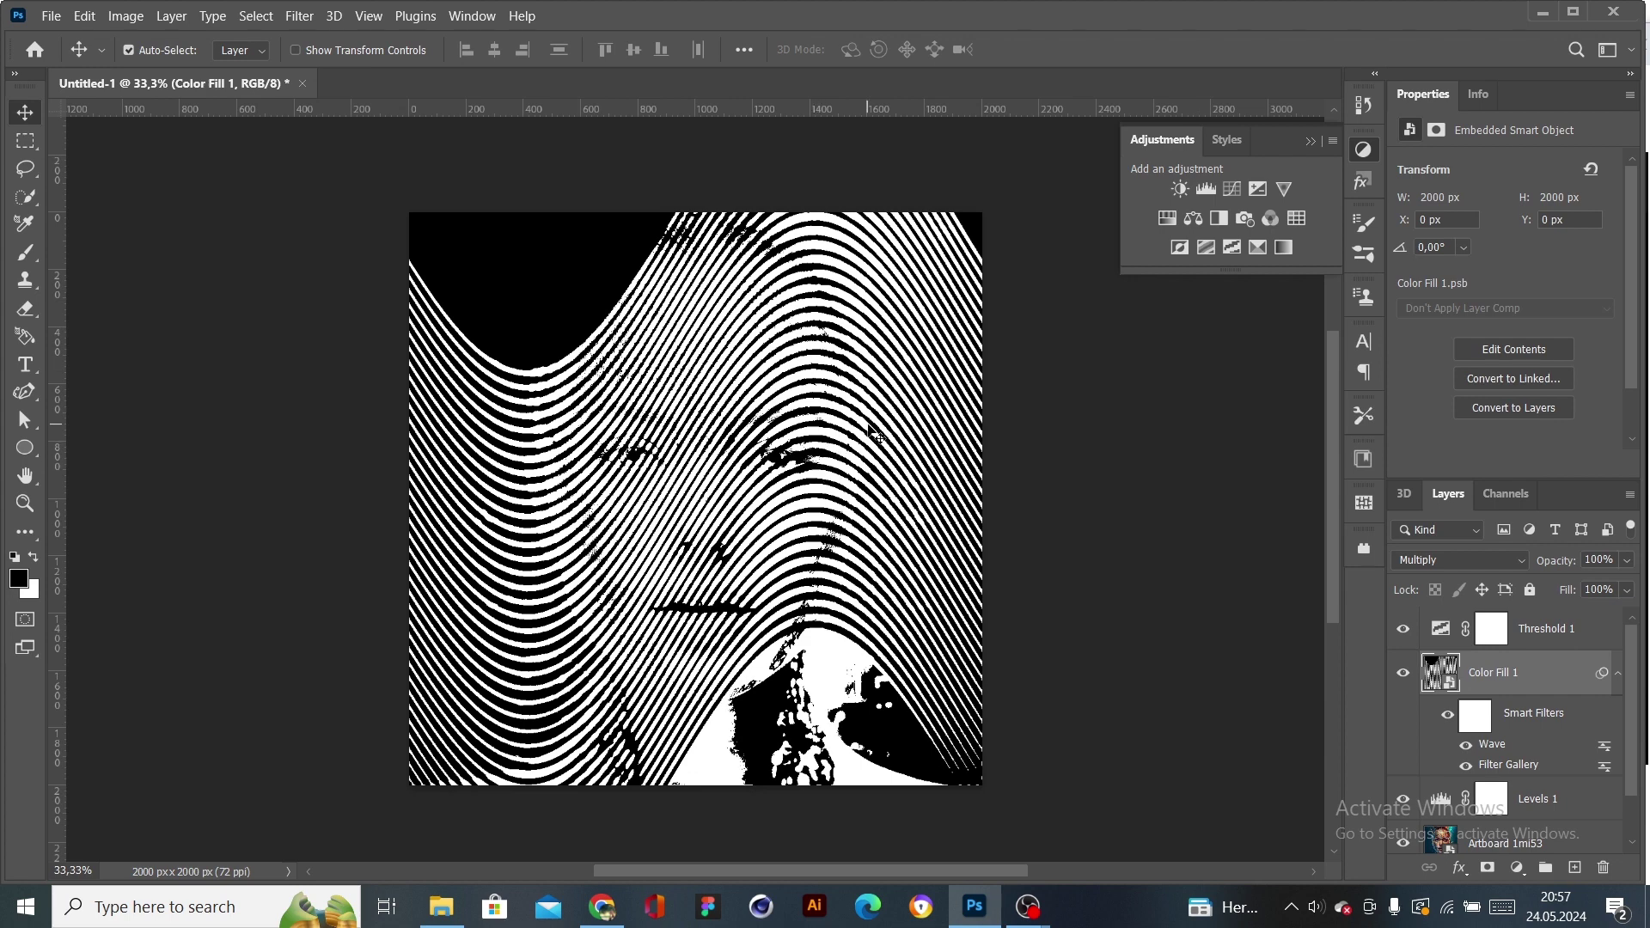
- Stretch the wavy fill layer vertically to about 227% height, keeping its width, so the lines cover the whole canvas
key(ctrl+t)
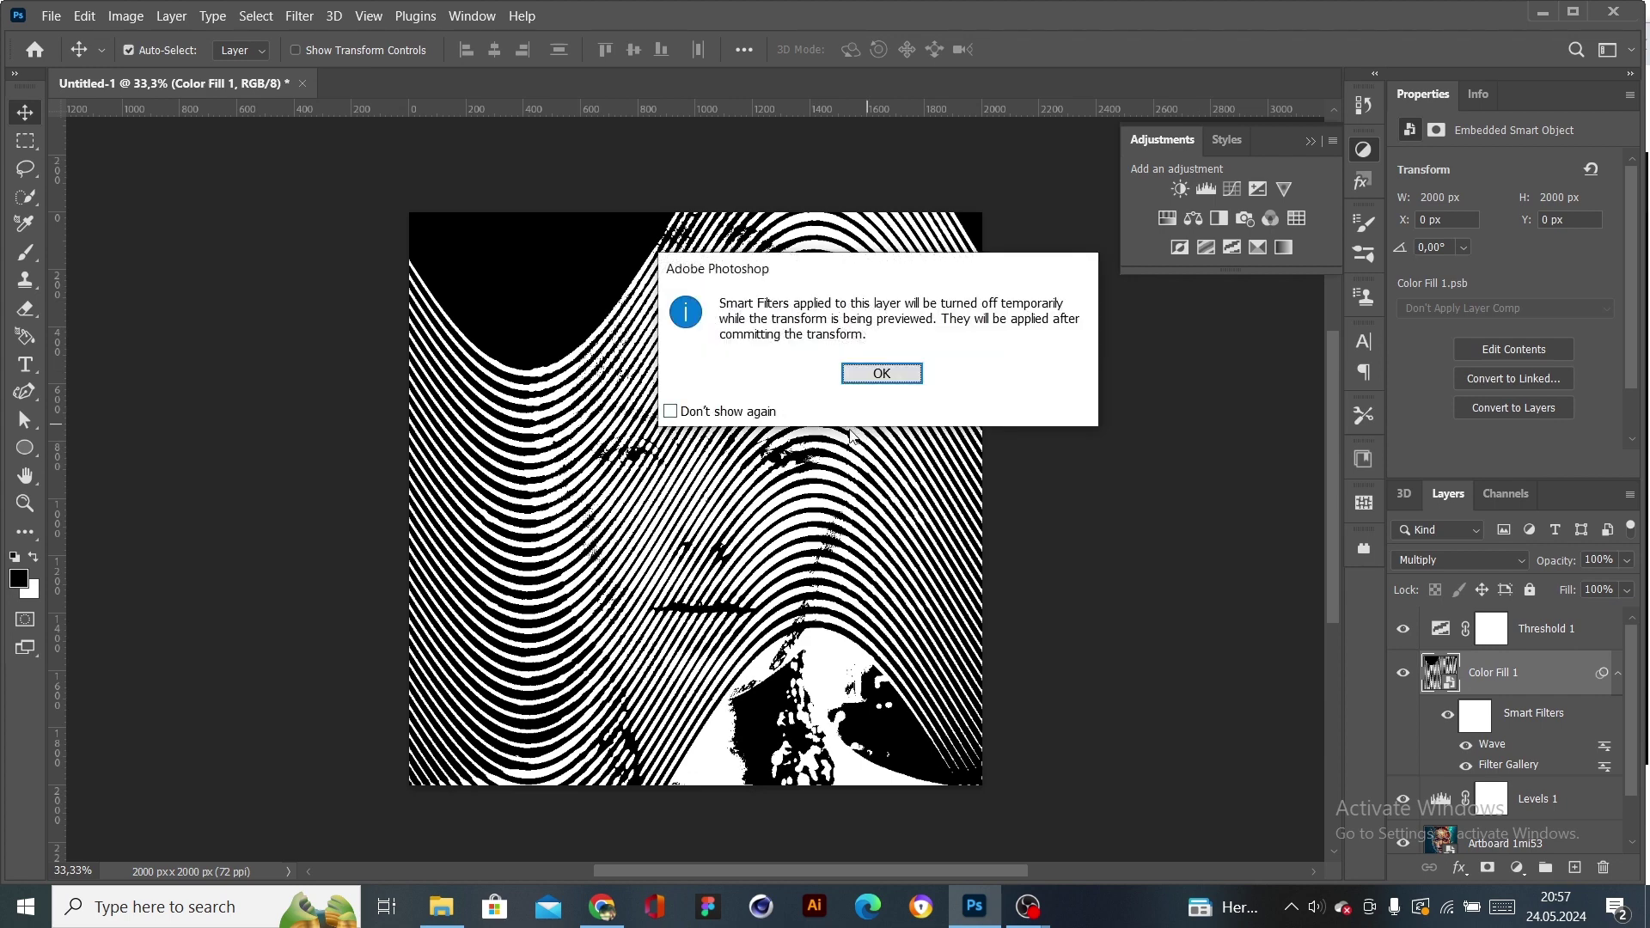
click(866, 379)
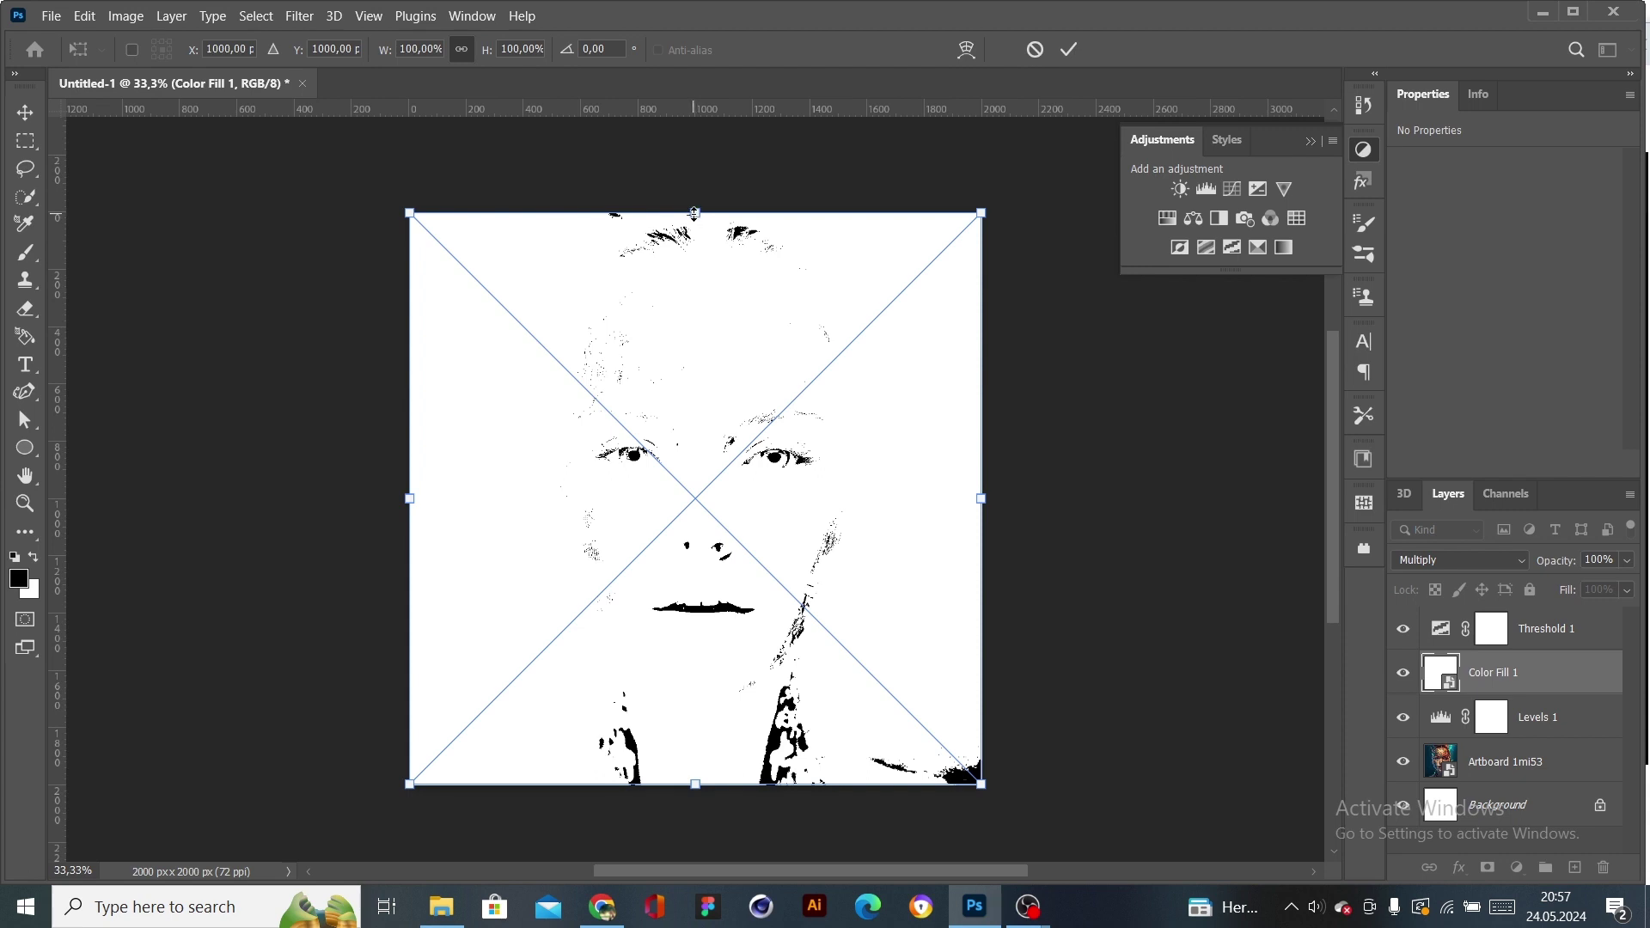
drag(694, 213, 692, 134)
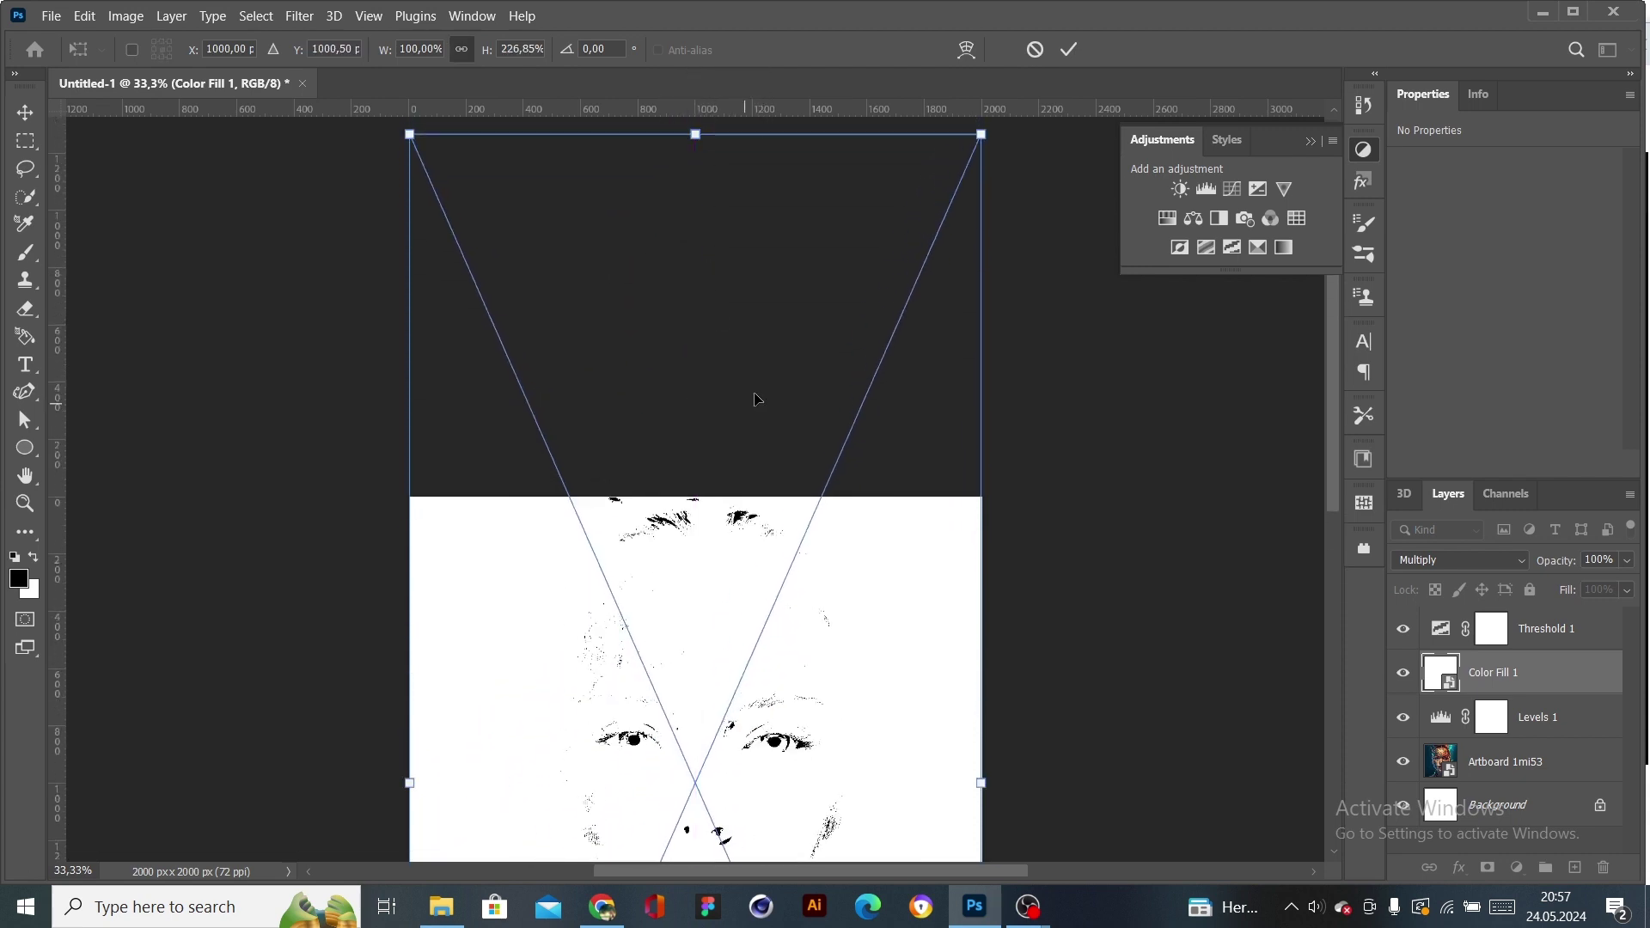
click(1068, 50)
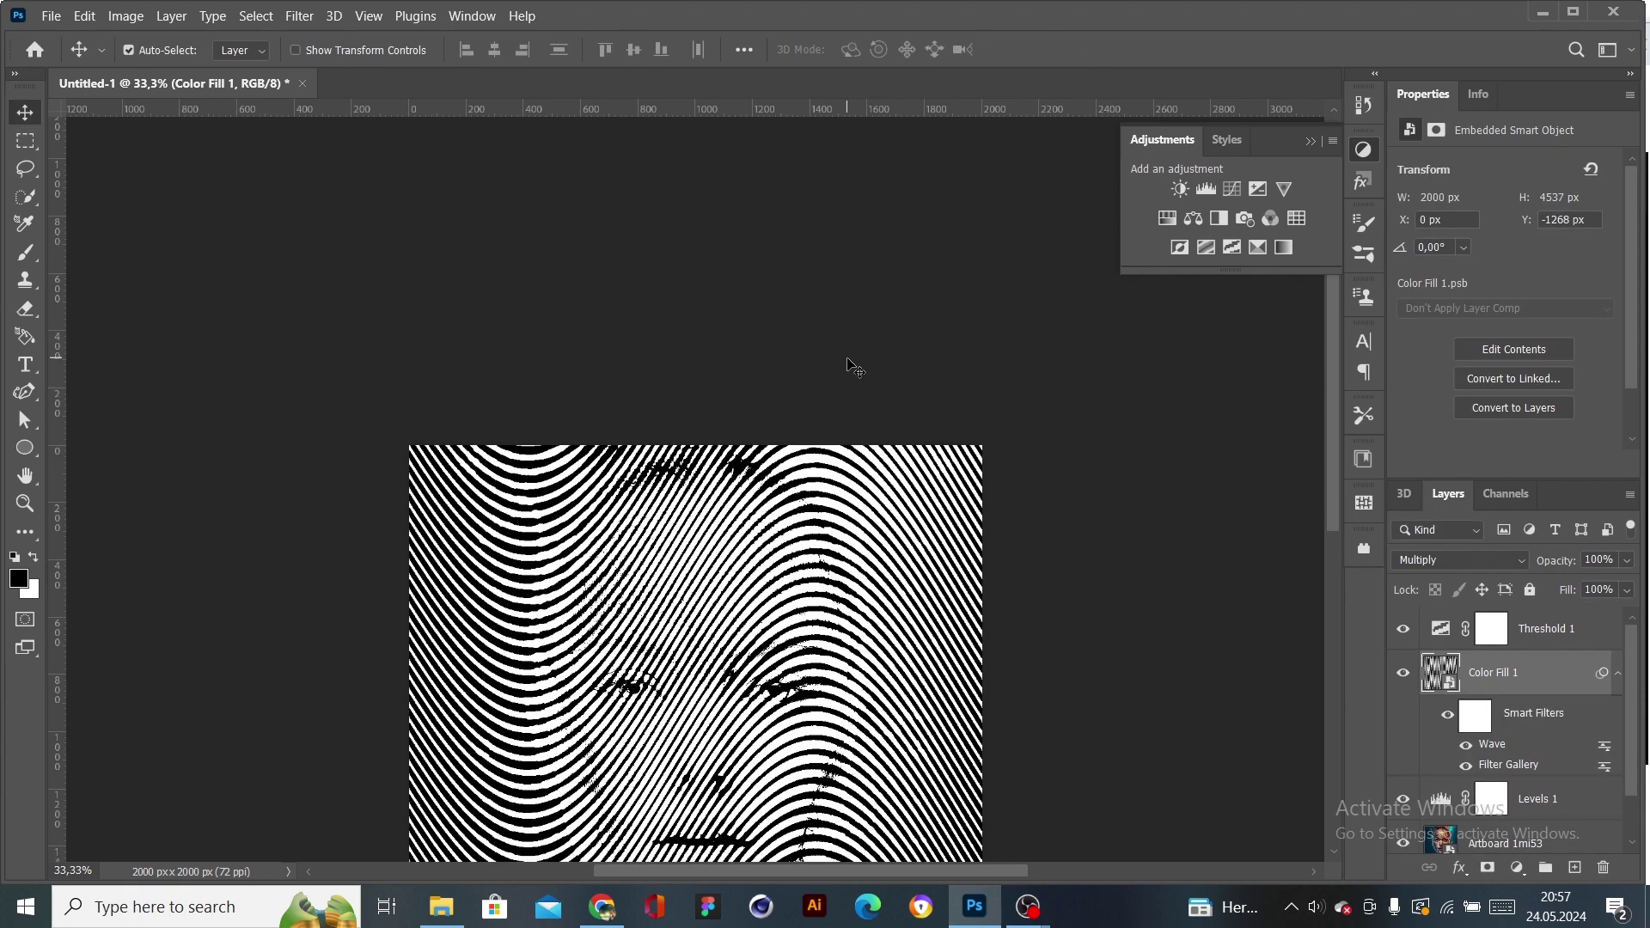
scroll(855, 367, down, 5)
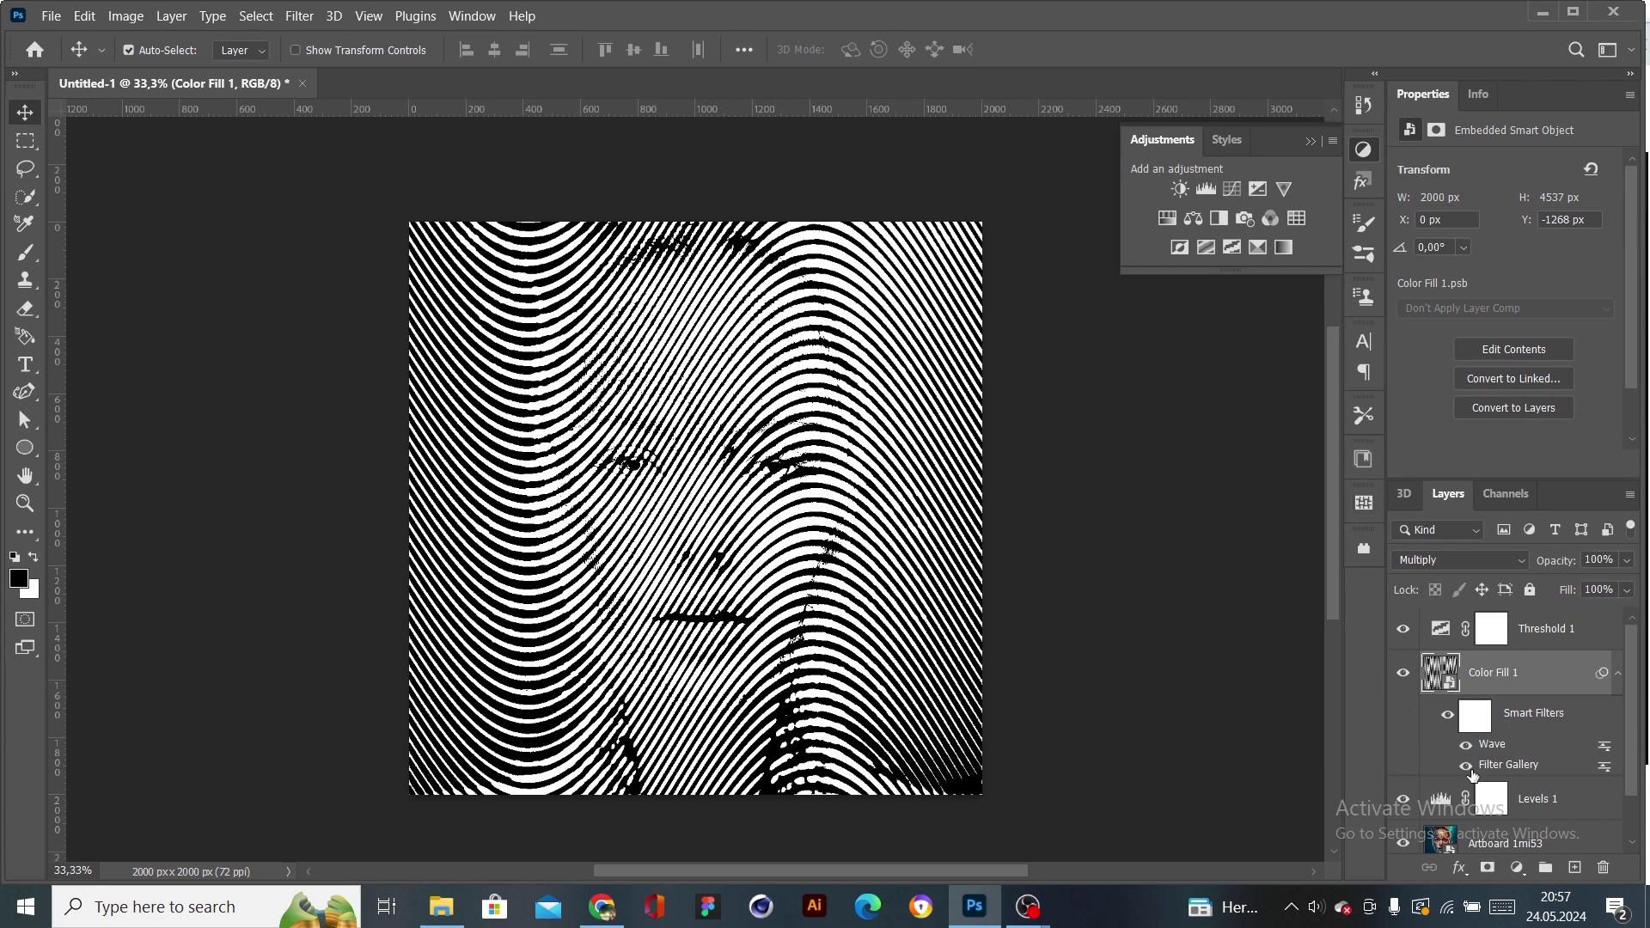
- Readjust the Levels layer to a white input level of 255 and midtones of 1.81
click(1526, 801)
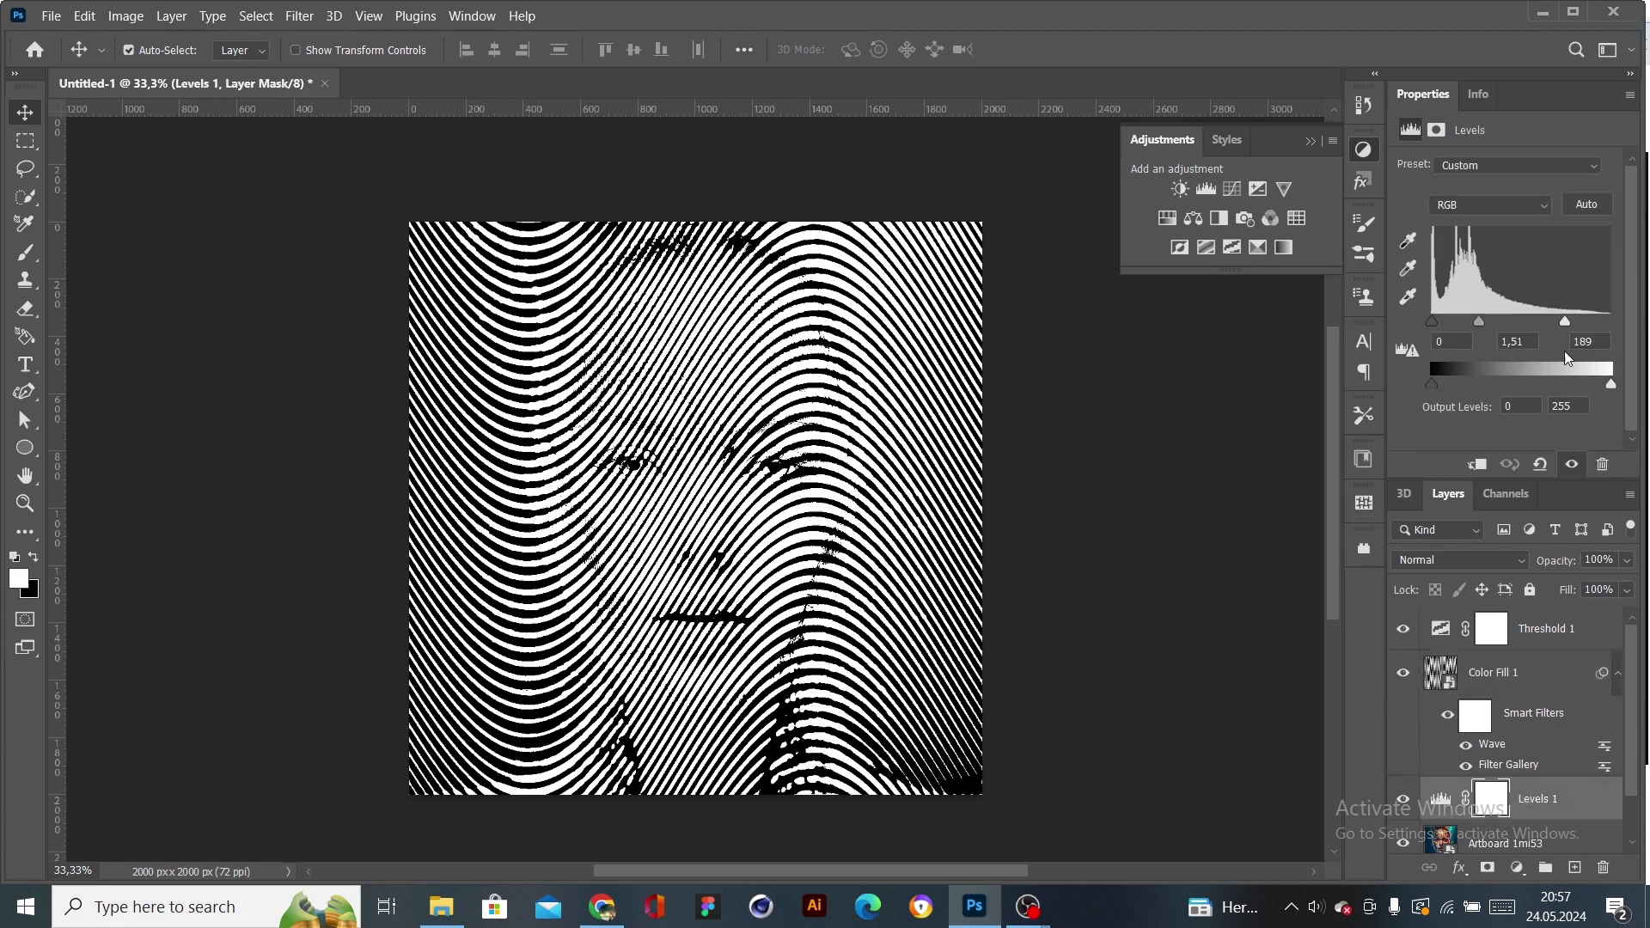
drag(1566, 323, 1621, 327)
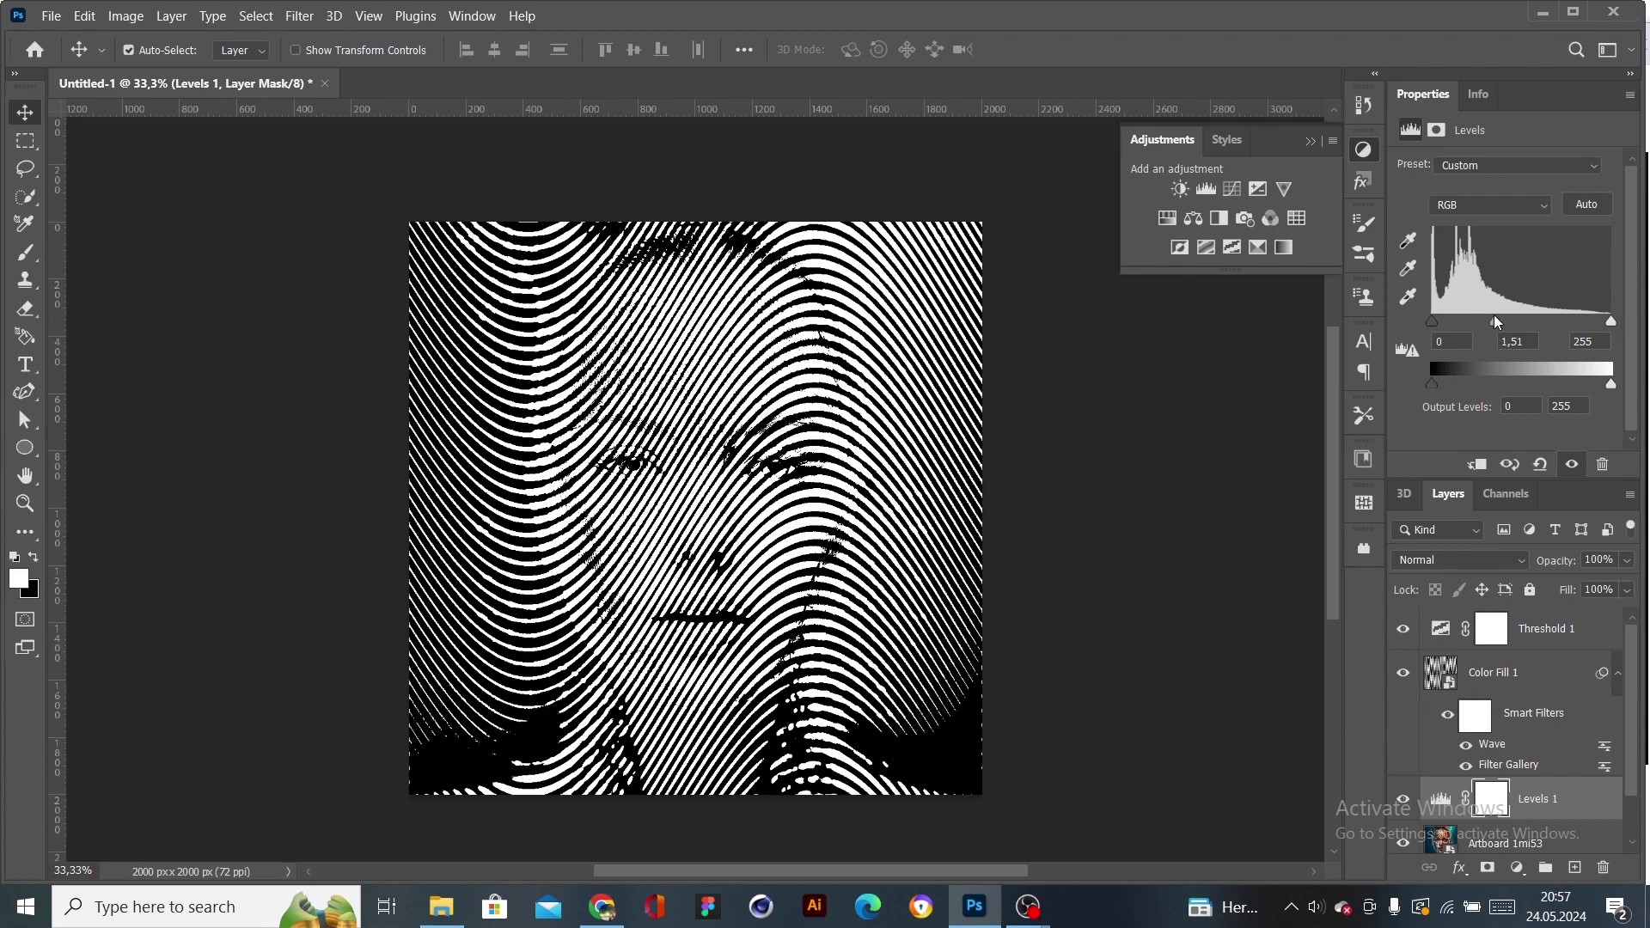
mouse_move(1495, 322)
mouse_down()
mouse_move(1598, 330)
mouse_move(1455, 324)
mouse_move(1517, 323)
mouse_move(1483, 323)
mouse_up()
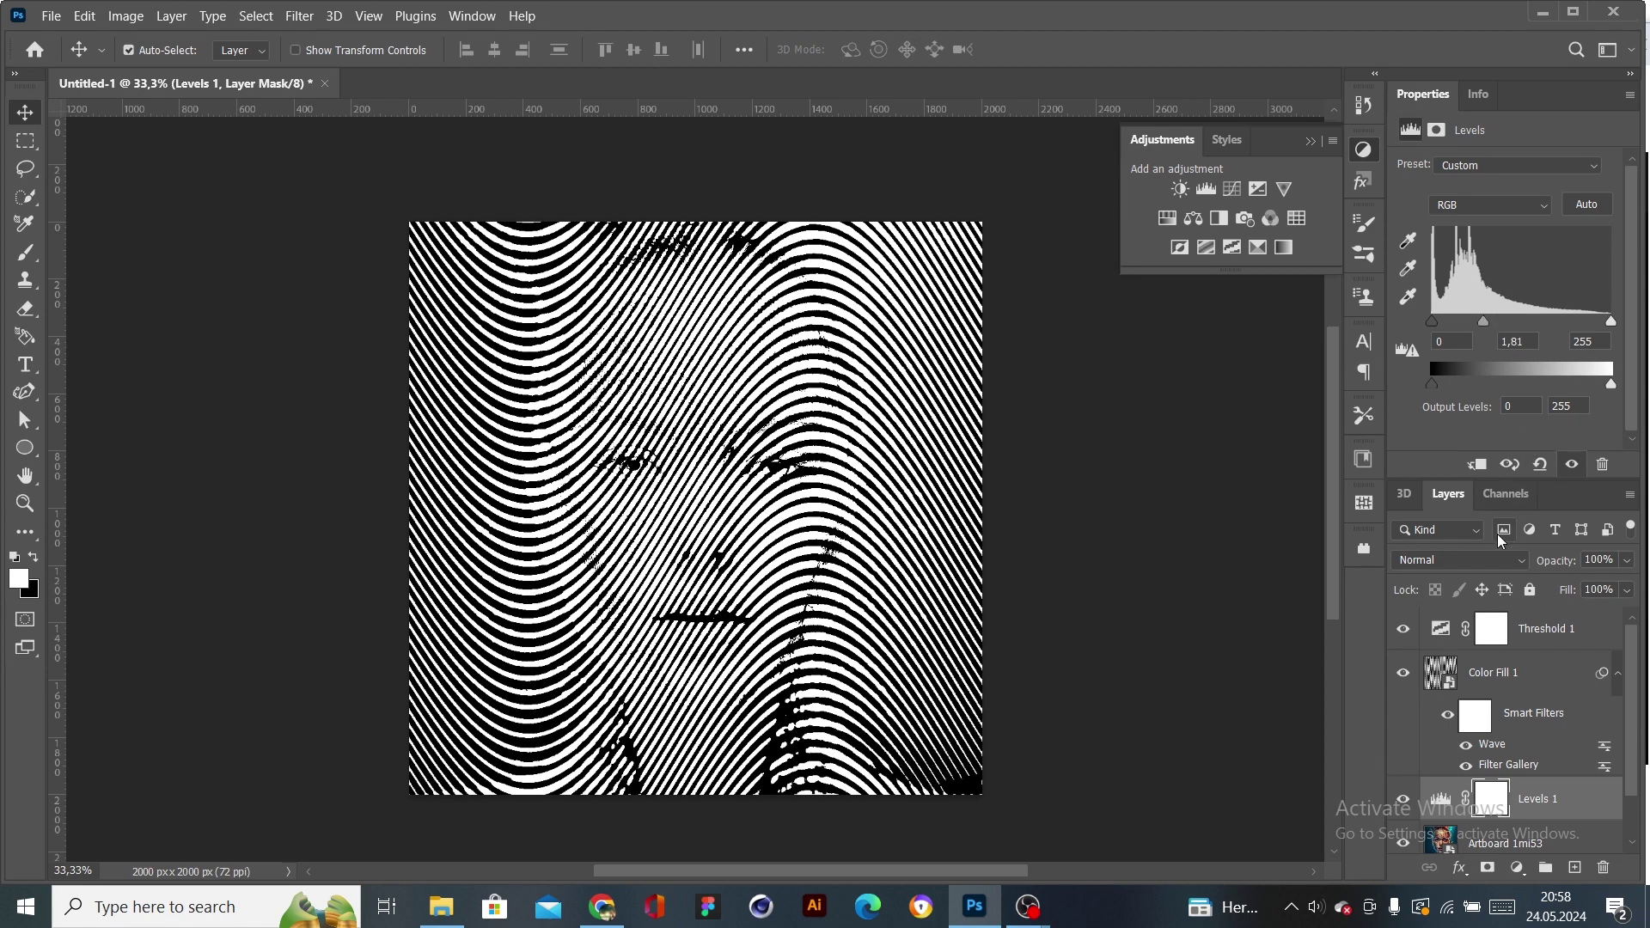
- Set the Threshold adjustment layer's level to 52 and swap the foreground and background colors so black is in front
click(1536, 636)
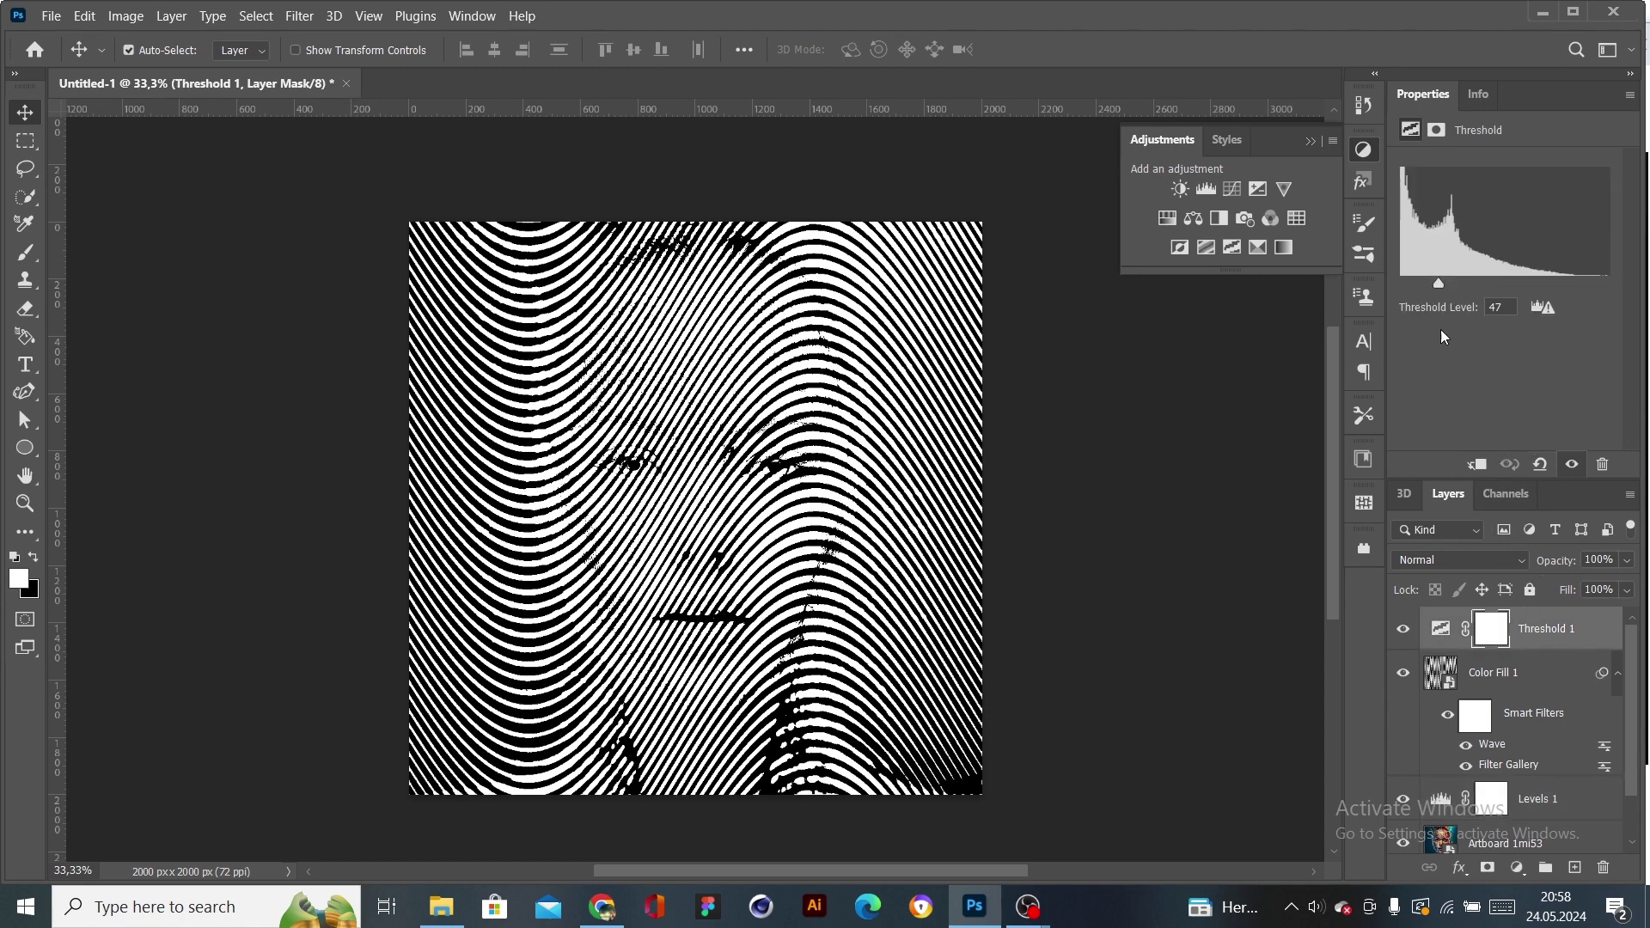
mouse_move(1442, 280)
mouse_down()
mouse_move(1459, 280)
mouse_move(1421, 281)
mouse_move(1447, 281)
mouse_up()
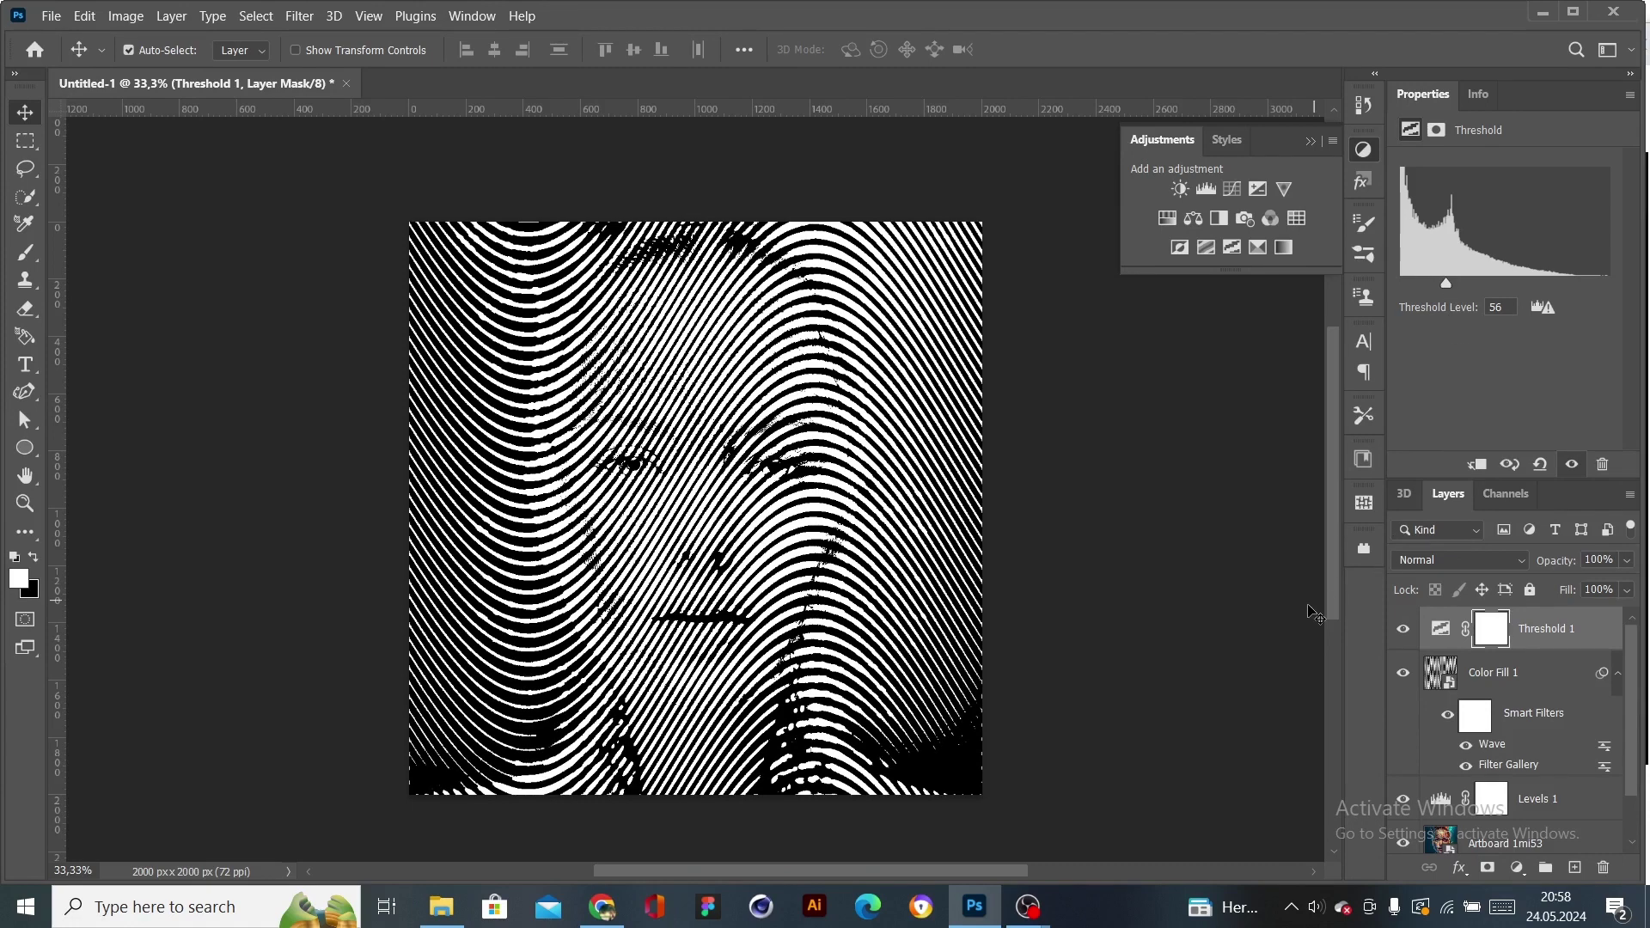
click(35, 558)
mouse_move(1448, 286)
mouse_down()
mouse_move(1430, 282)
mouse_move(1473, 286)
mouse_move(1442, 275)
mouse_up()
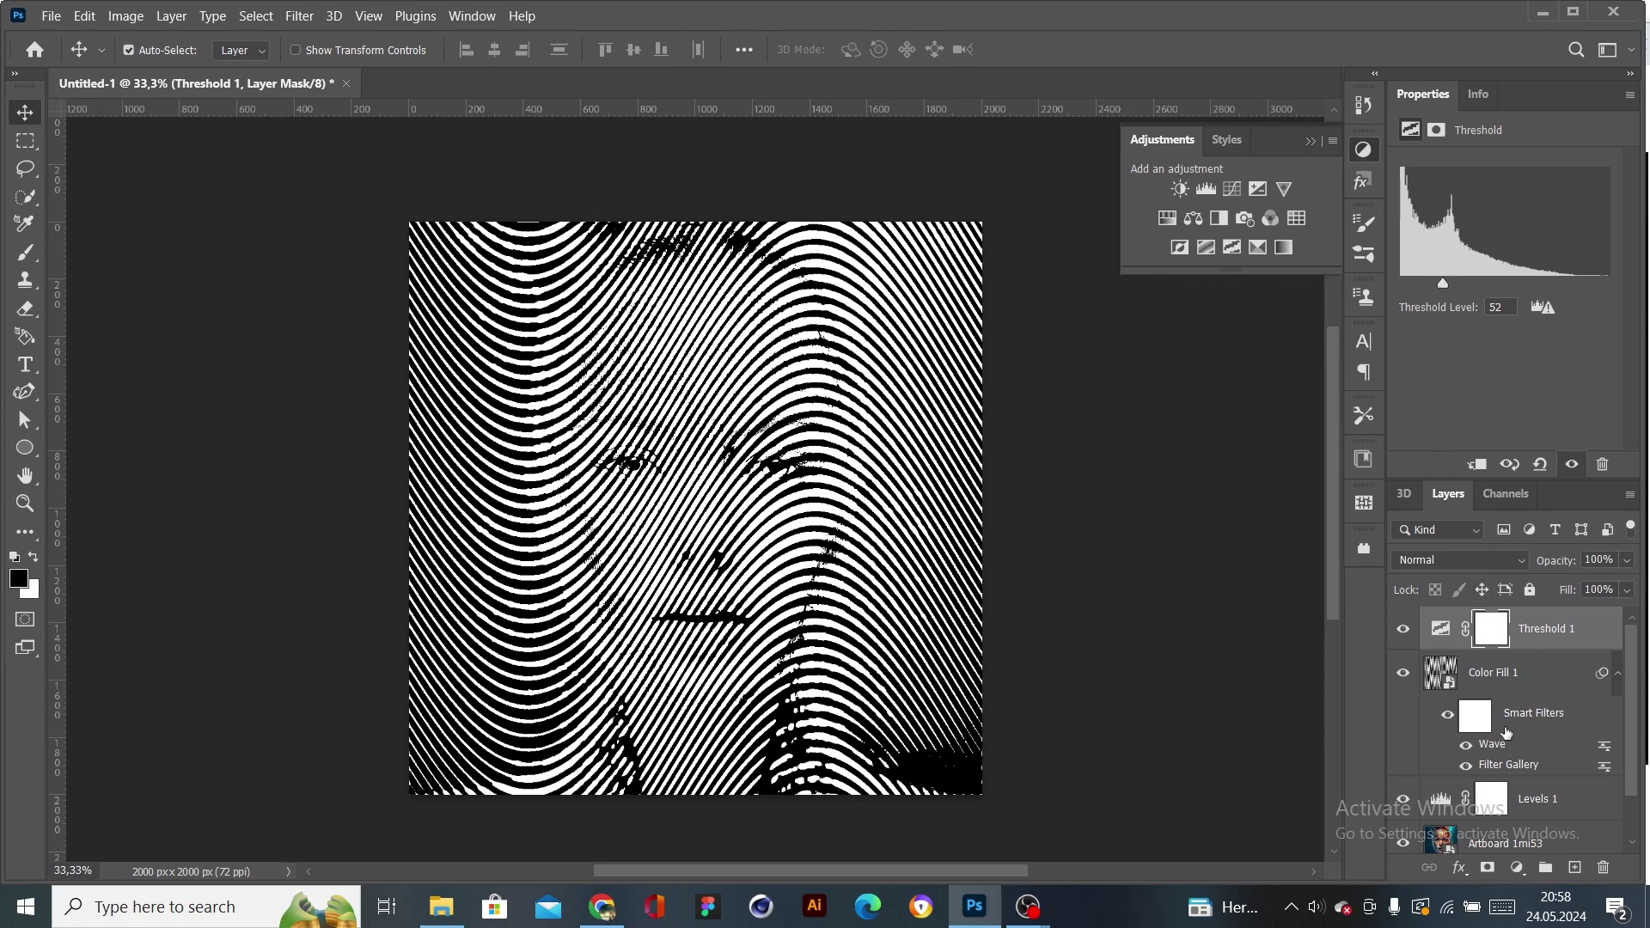
- Readjust the Levels layer to midtones of 1.62 and a white input level of 221, and select the wavy fill layer
click(1493, 676)
scroll(1500, 677, down, 2)
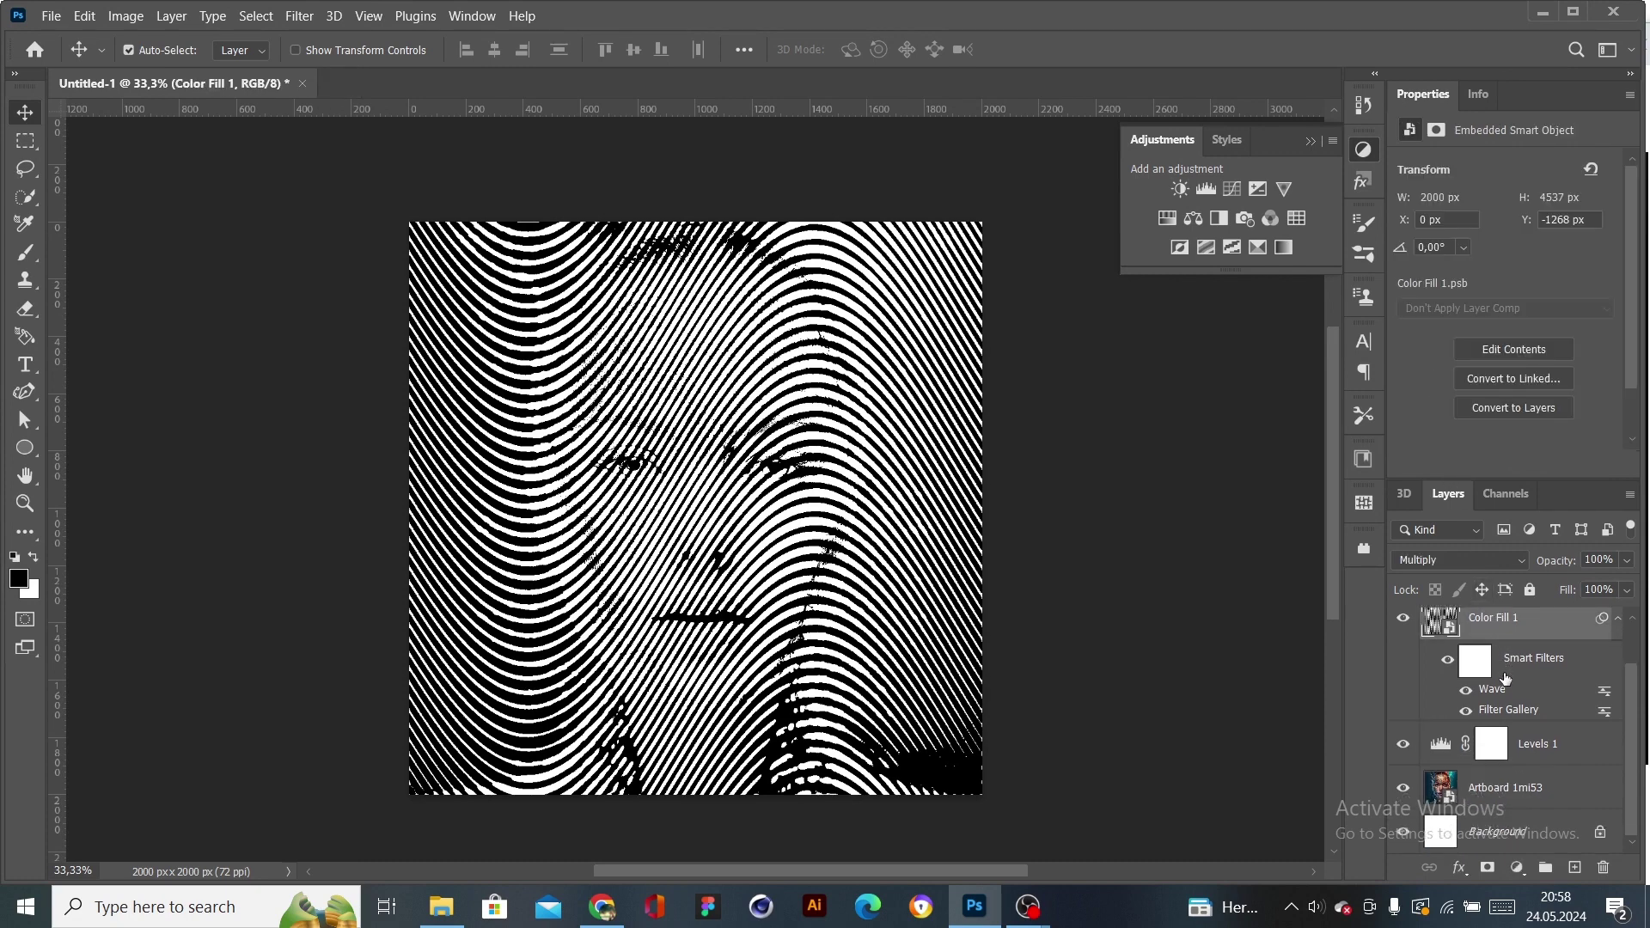
click(1505, 737)
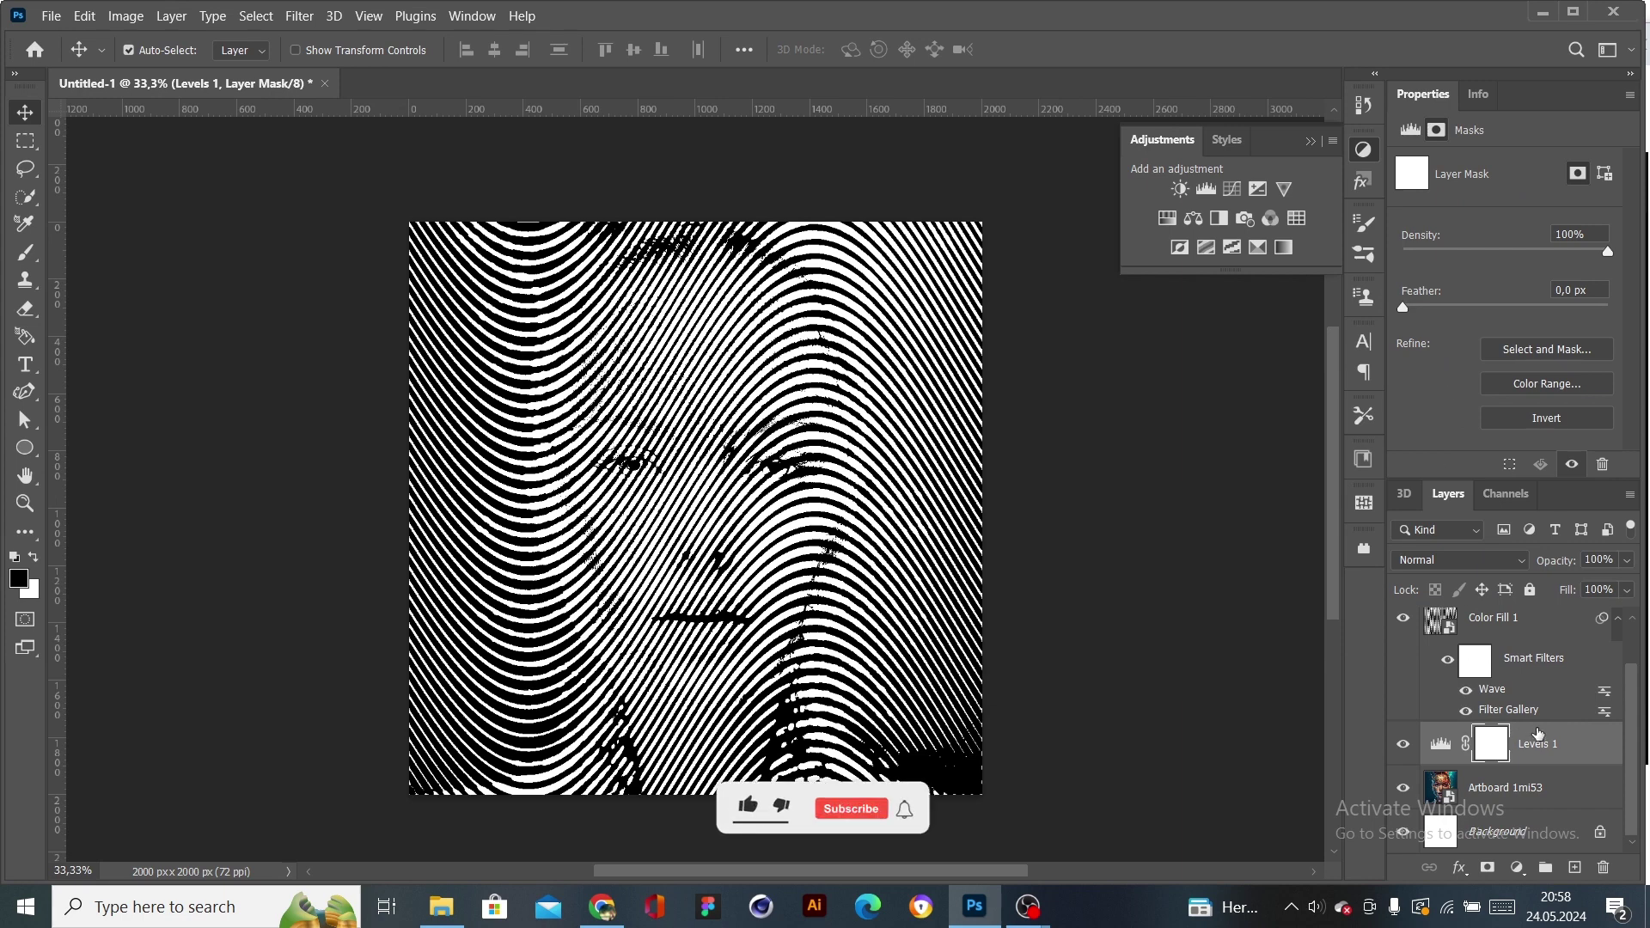
click(1440, 744)
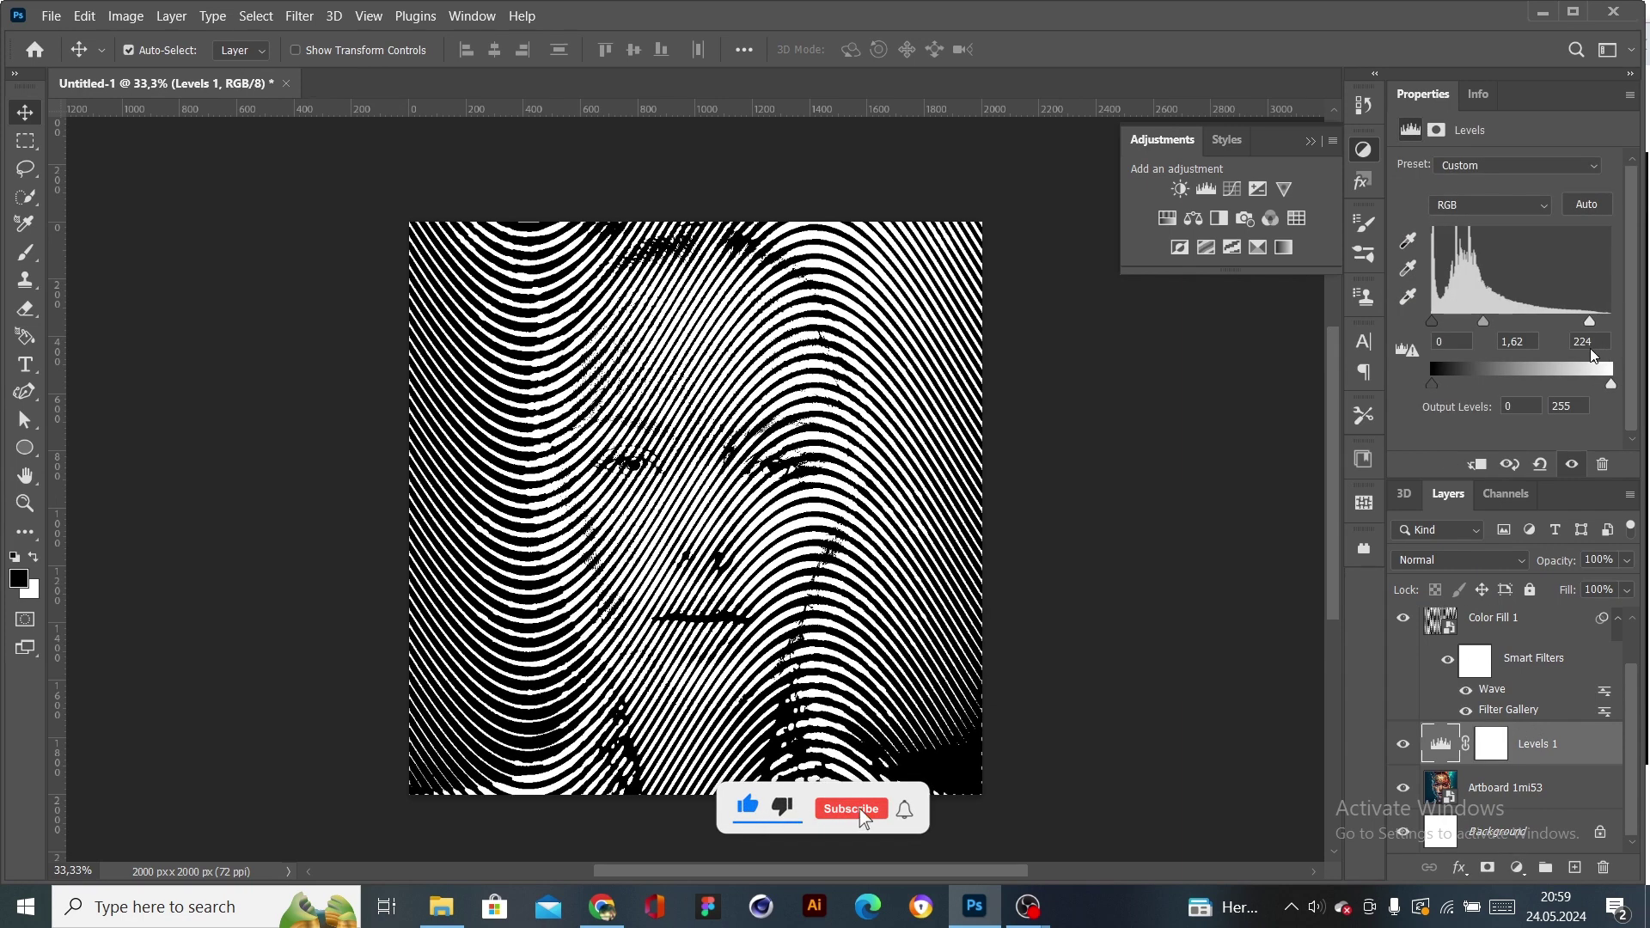
scroll(1591, 354, down, 3)
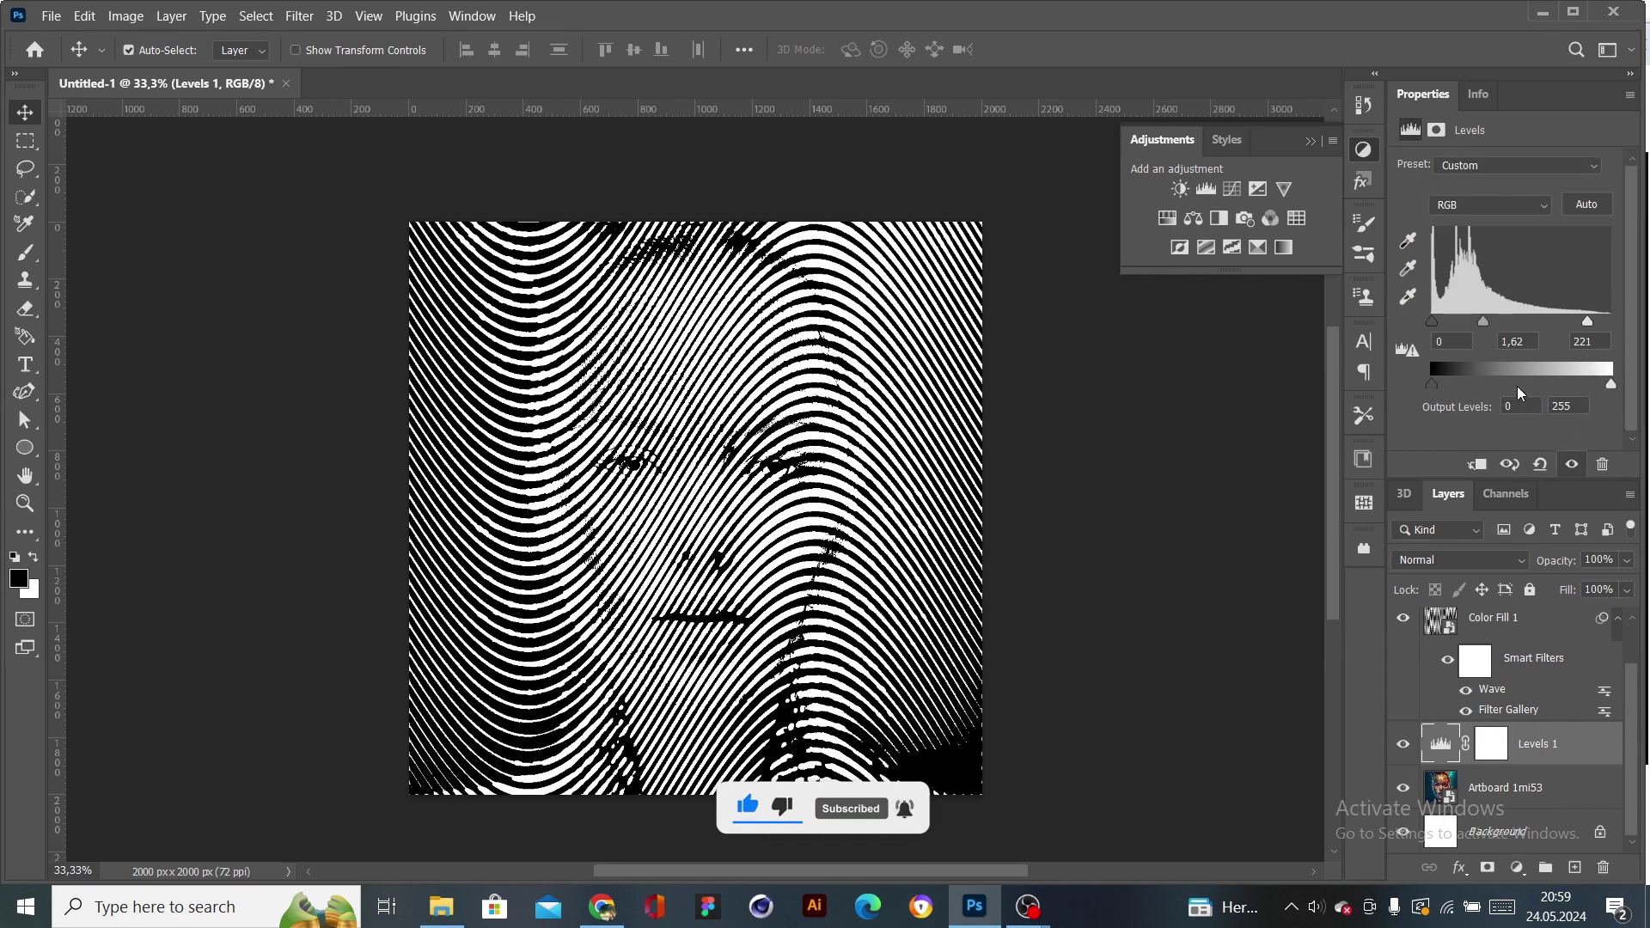
scroll(1504, 361, down, 1)
click(1441, 614)
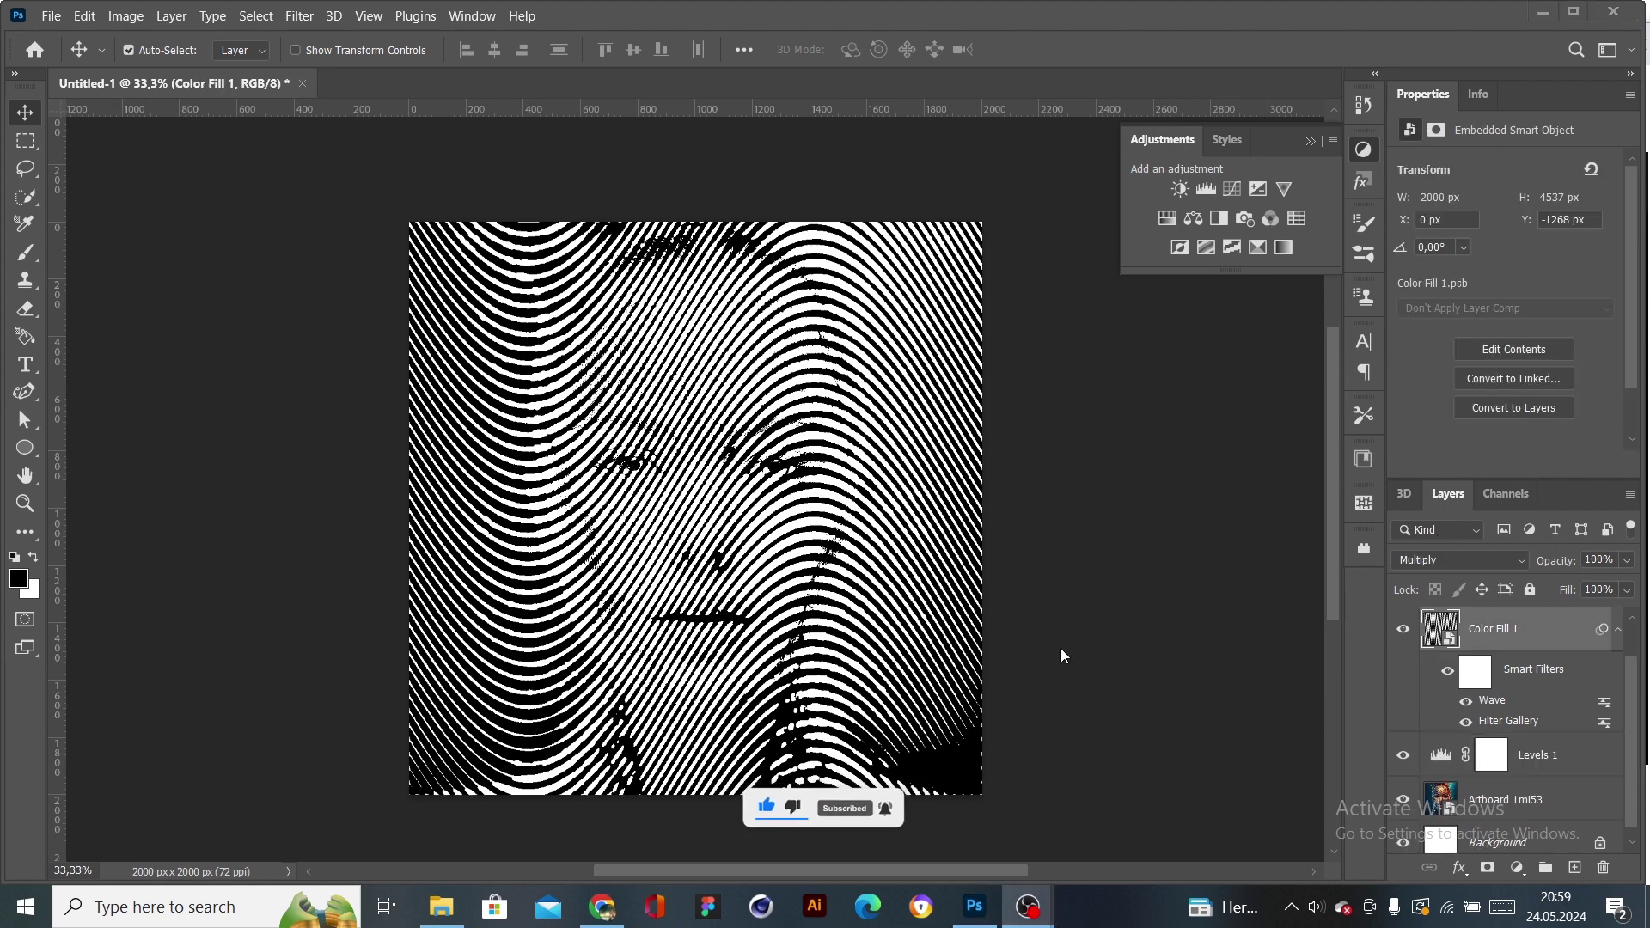